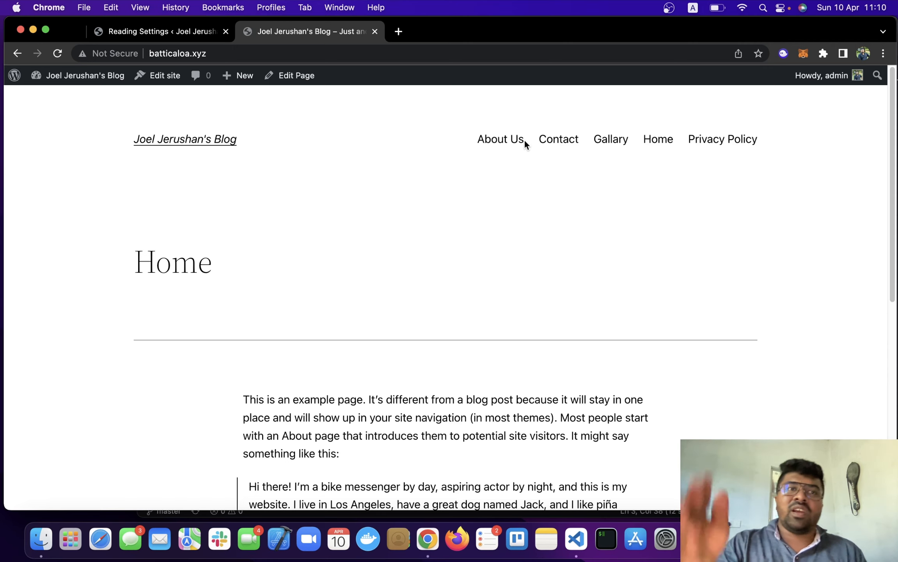
- Go back to the WordPress admin dashboard and open the site's installed themes
left_click(148, 30)
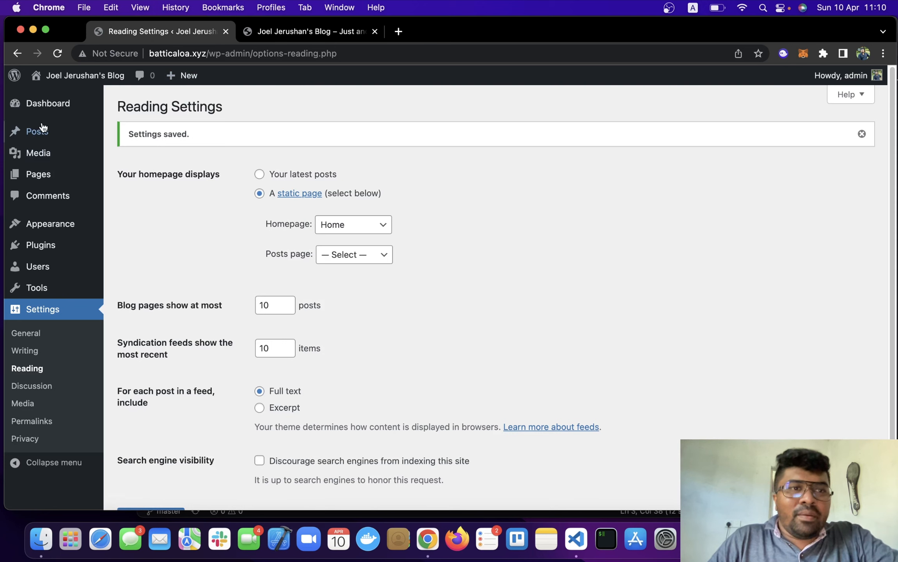
left_click(31, 107)
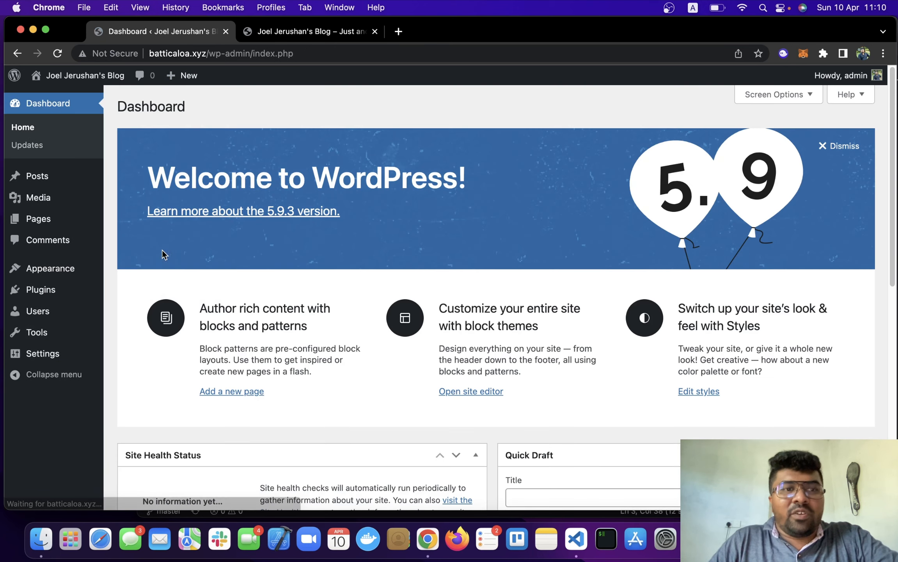
mouse_move(19, 268)
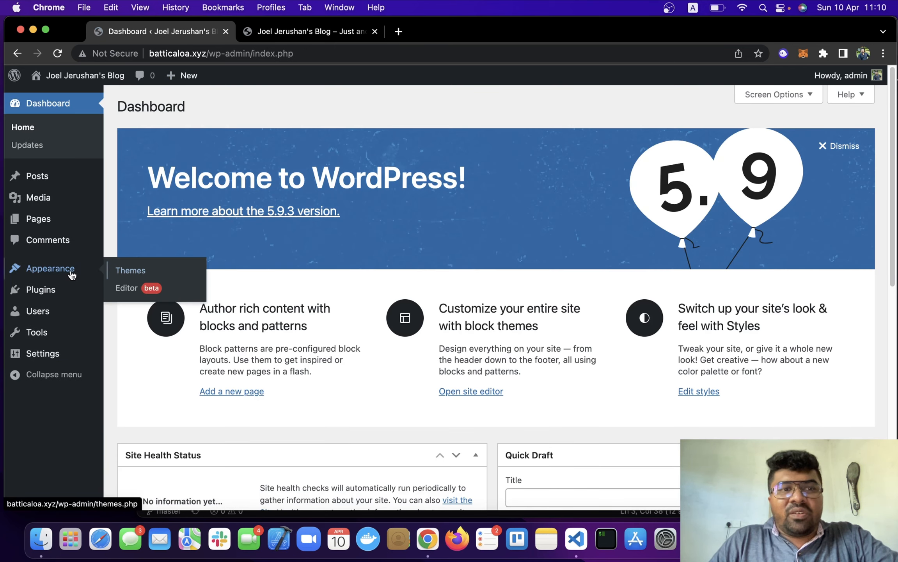
left_click(131, 274)
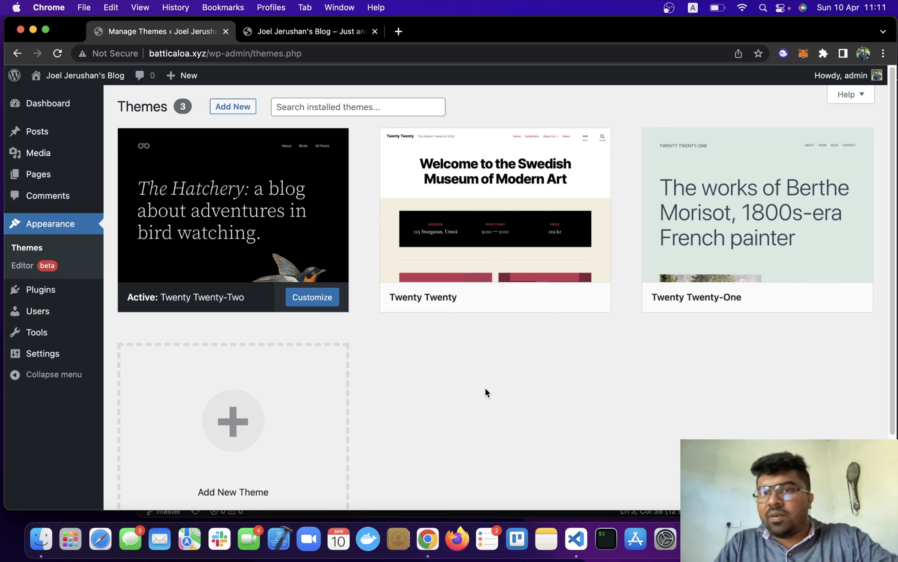
- Activate the Twenty Twenty theme for the site in place of the current theme
mouse_move(195, 207)
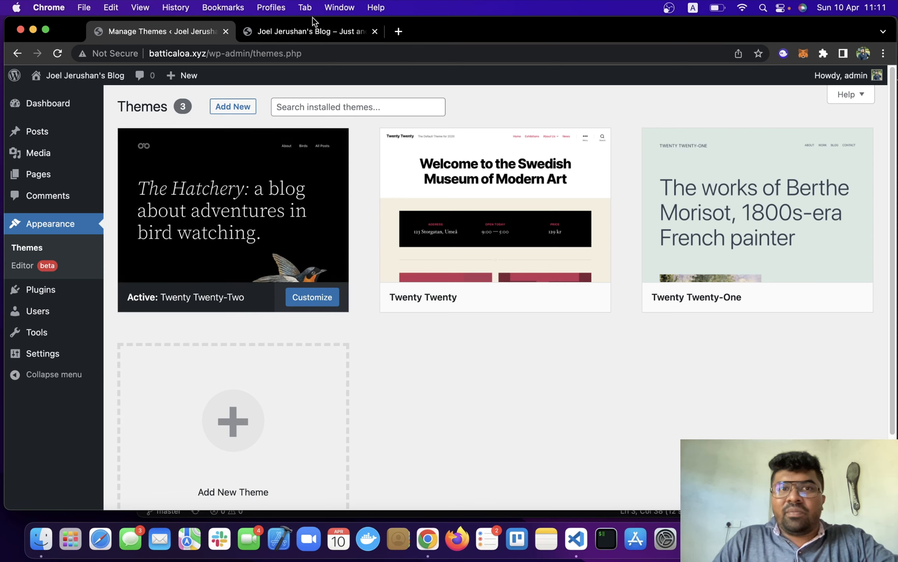
left_click(291, 32)
left_click(152, 31)
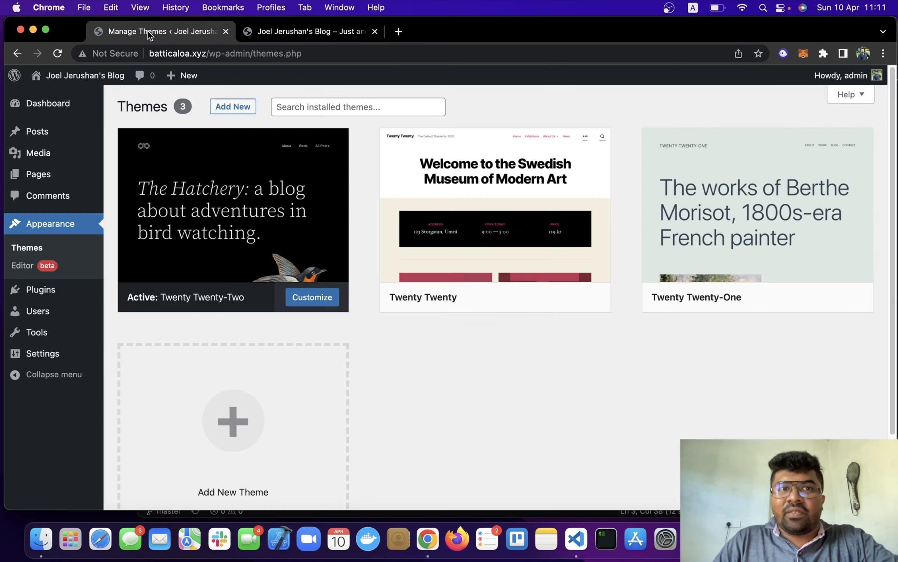
mouse_move(486, 215)
mouse_move(776, 212)
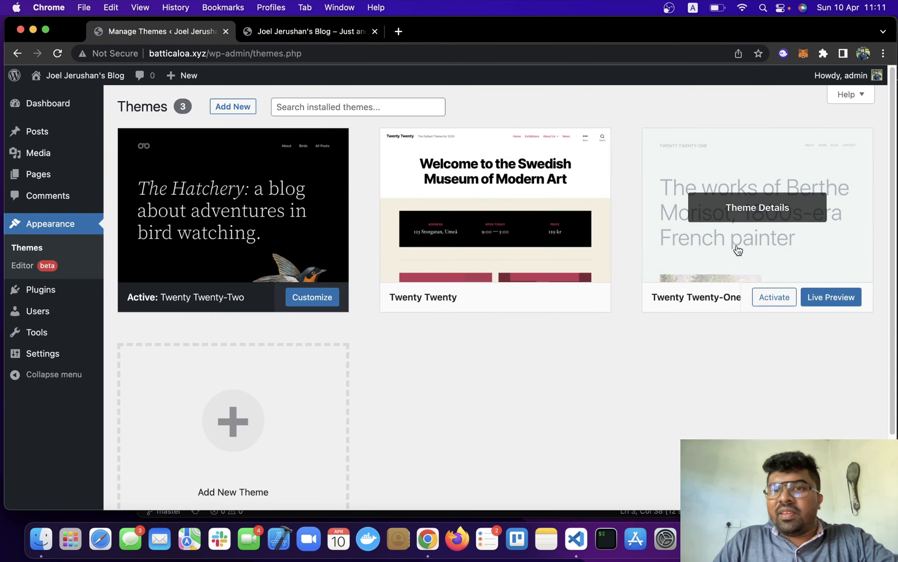
mouse_move(513, 249)
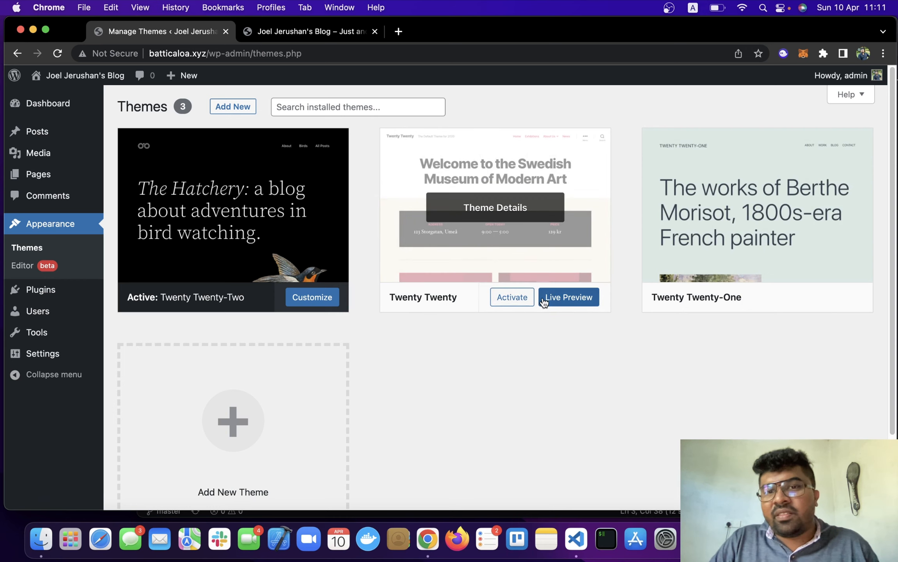
left_click(512, 301)
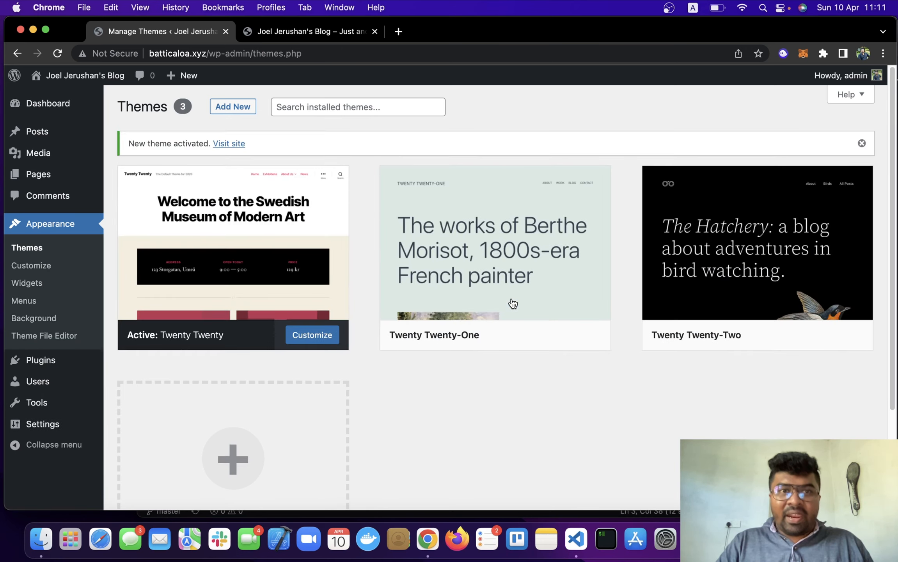
- Reload the live site to check the new theme, view the About Us page and return to the homepage
left_click(314, 32)
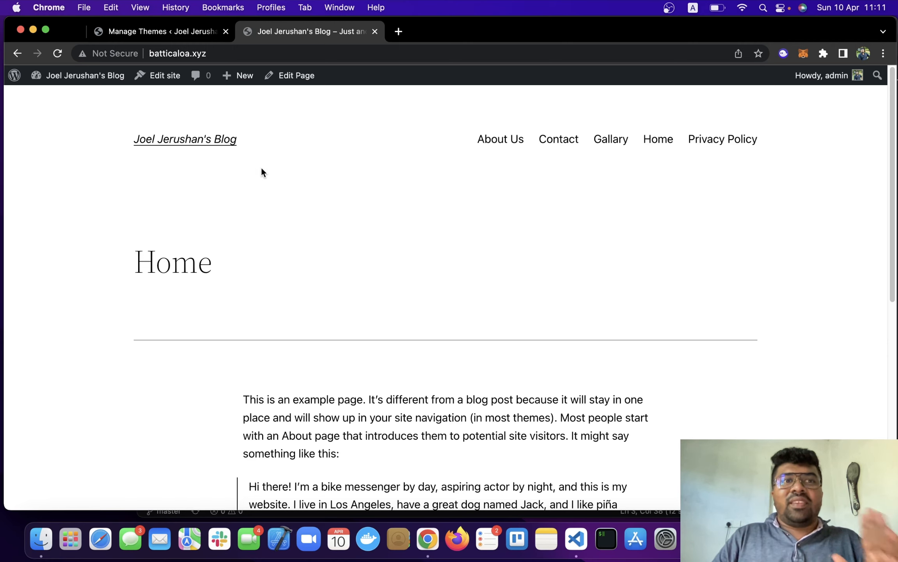
left_click(58, 53)
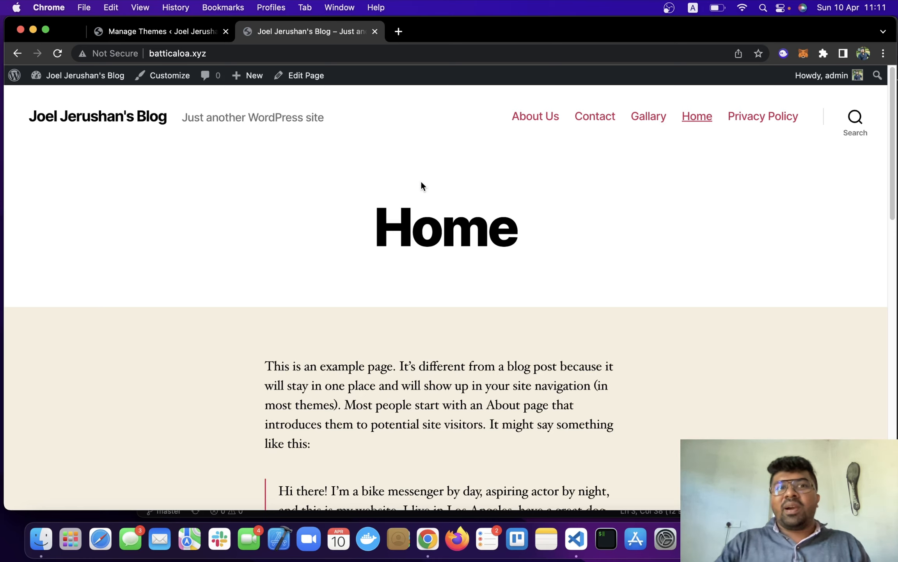
left_click(531, 121)
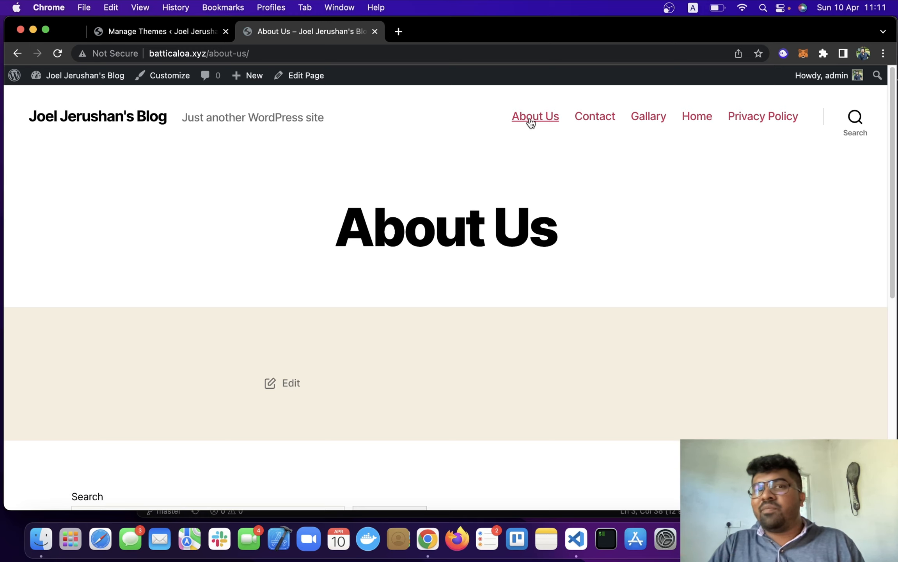
left_click(111, 116)
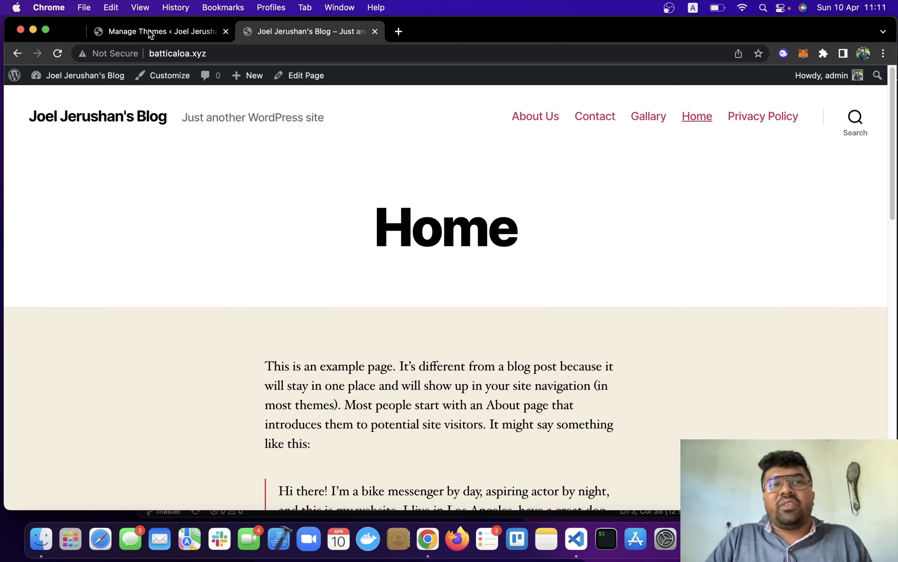
- Return to the WordPress admin and open the page for editing the site's navigation menus
left_click(119, 29)
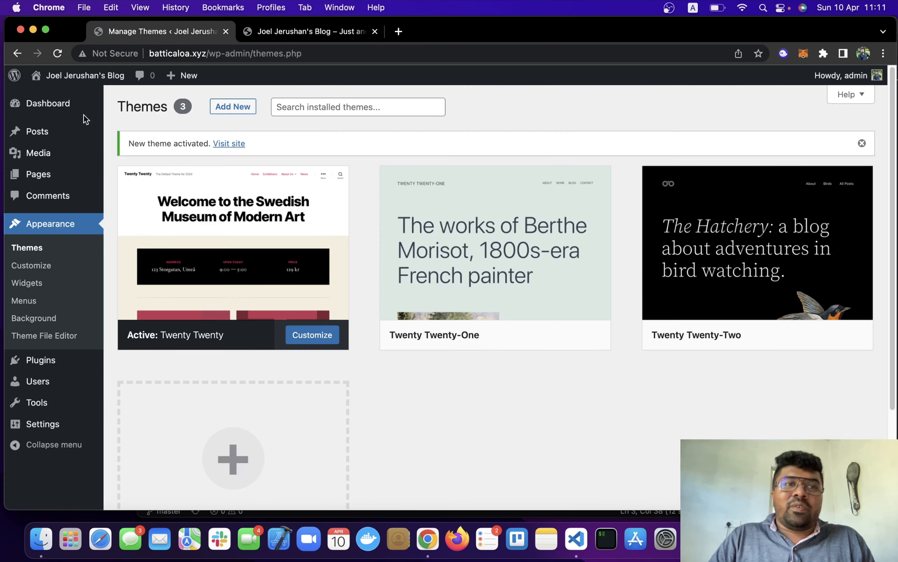
left_click(300, 39)
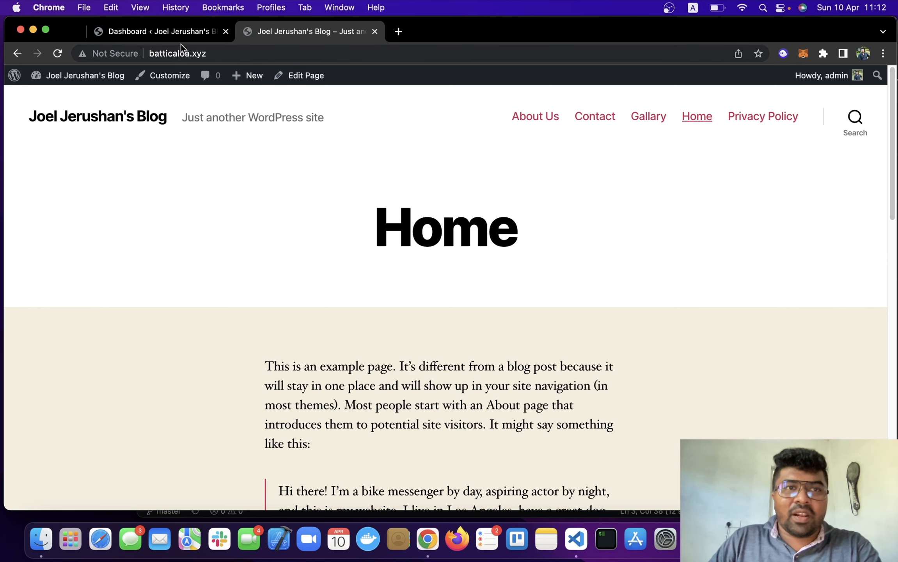
left_click(163, 40)
mouse_move(62, 274)
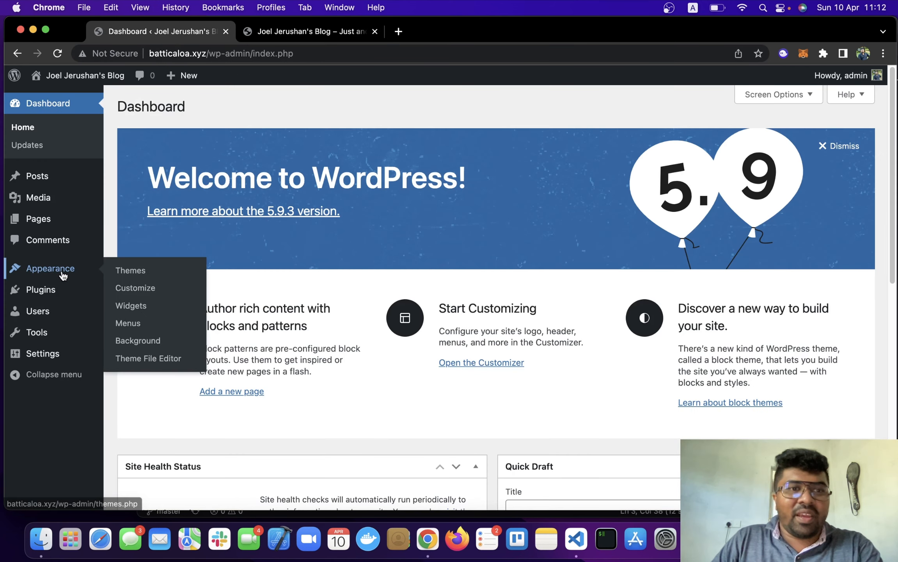
left_click(137, 331)
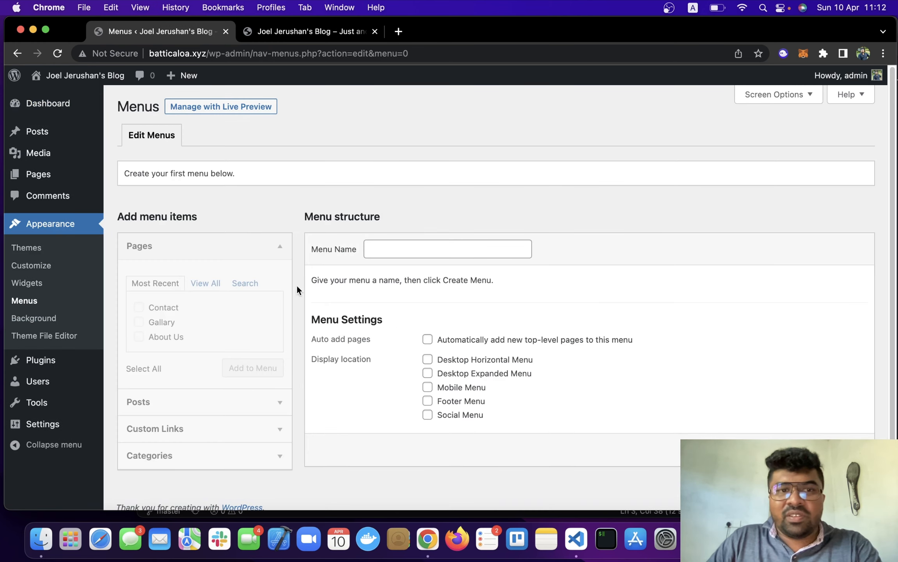
- Create the first navigation menu with the name Main Menu
left_click(380, 251)
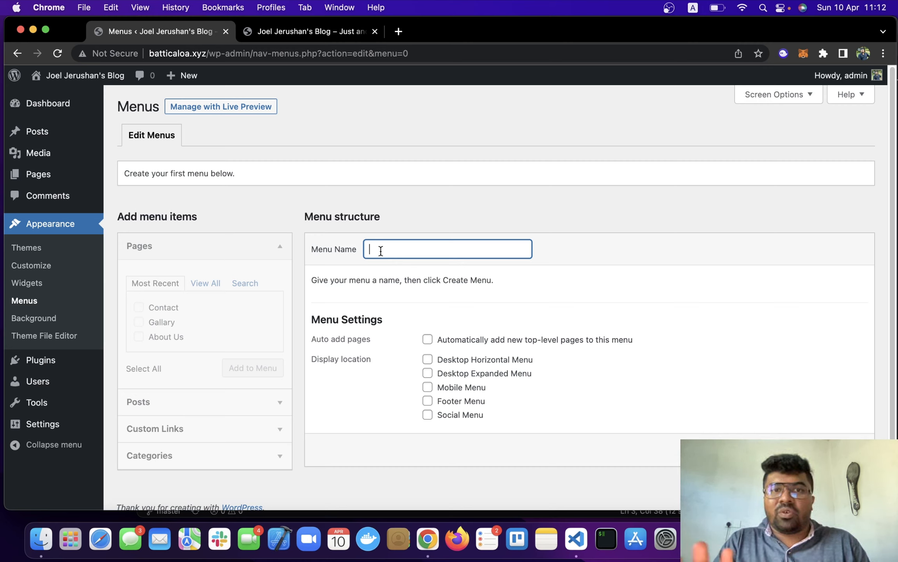
type("Main Menu")
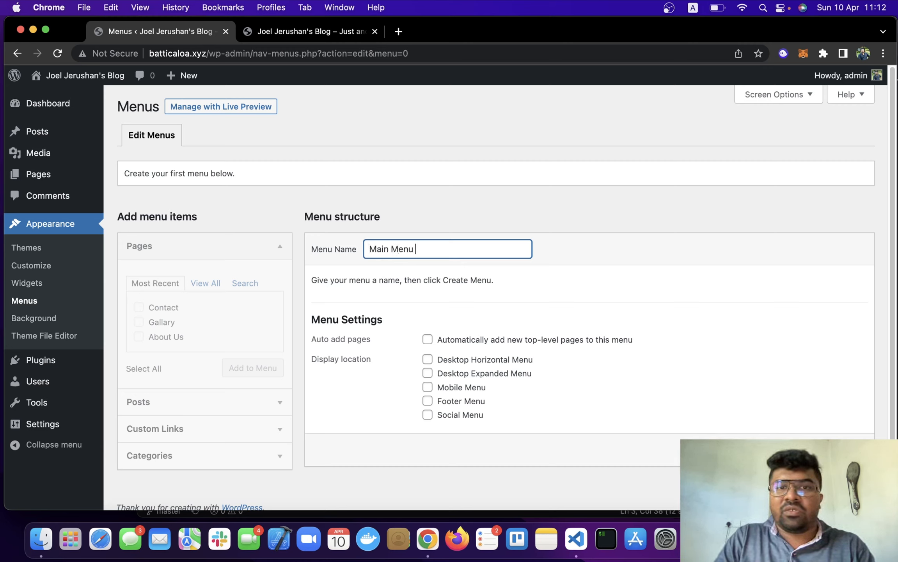
key("Return")
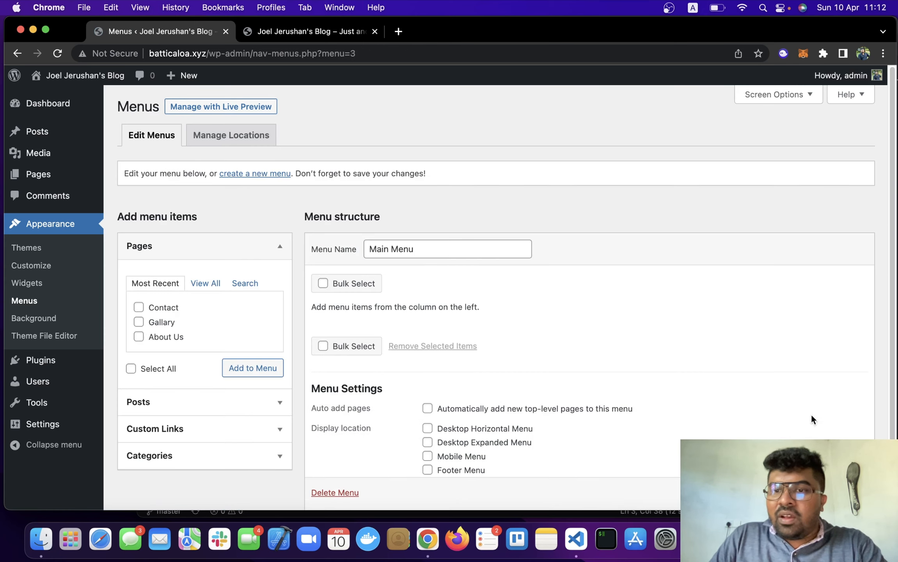
- List all of the site's pages and add the Home front page to Main Menu
scroll(812, 419, "down", 2)
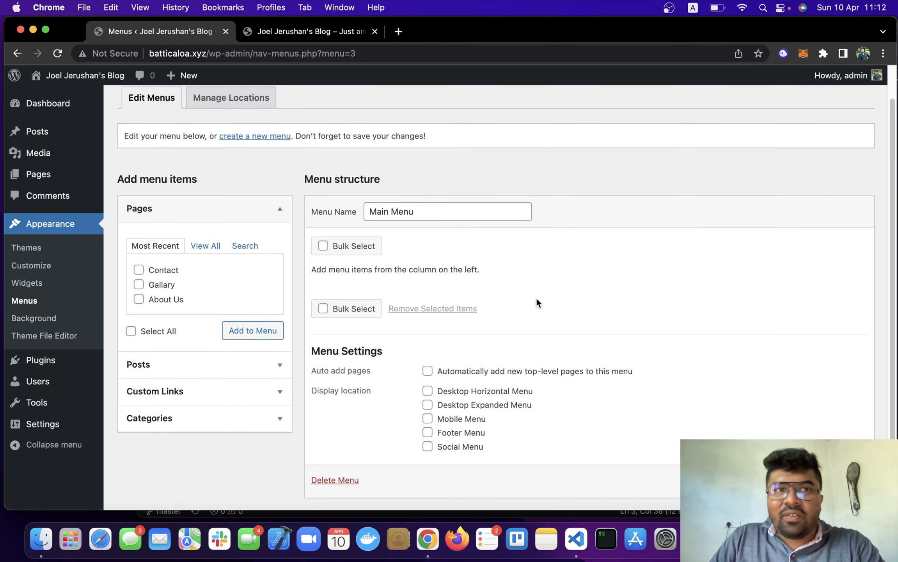
scroll(536, 303, "up", 1)
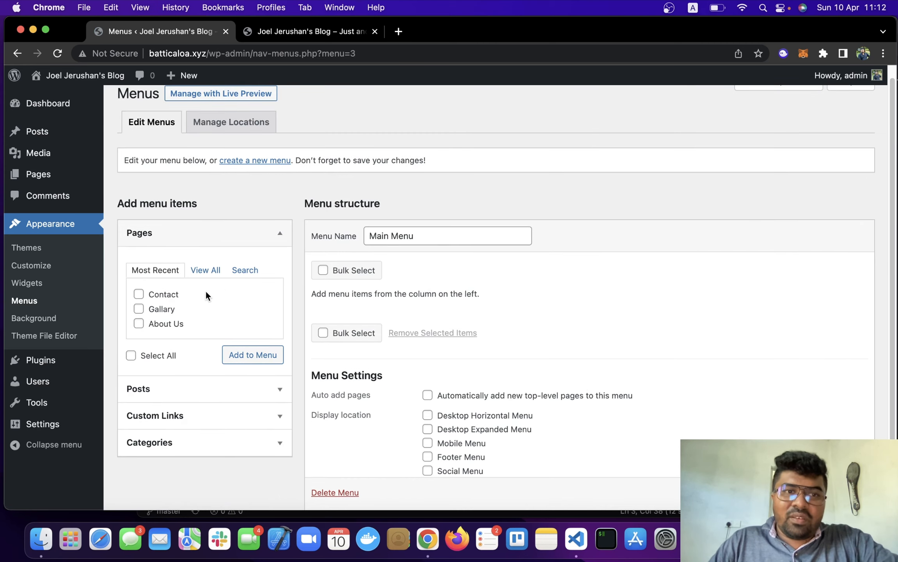
left_click(205, 270)
left_click(138, 295)
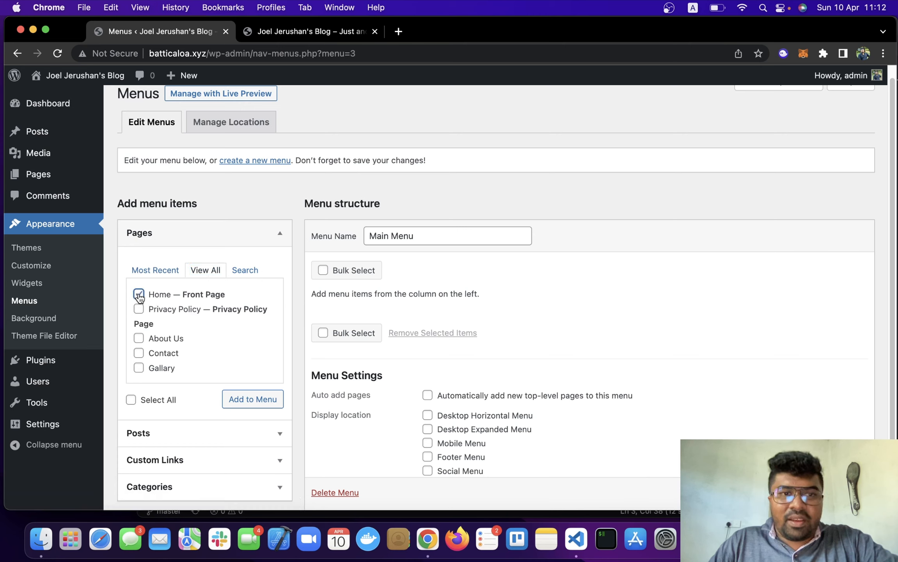
left_click(252, 399)
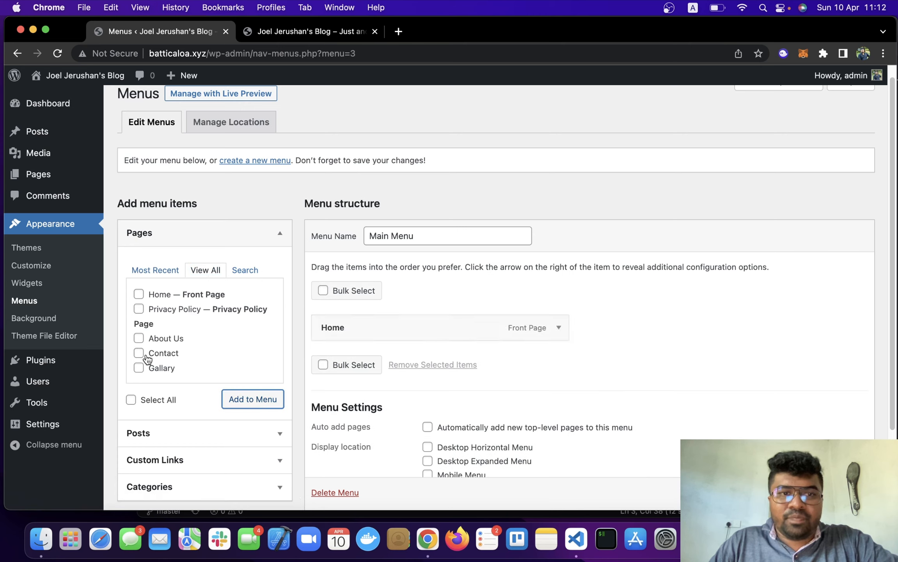
- Add the About Us, Gallary, Contact and Privacy Policy pages to Main Menu in that order
left_click(139, 338)
left_click(245, 403)
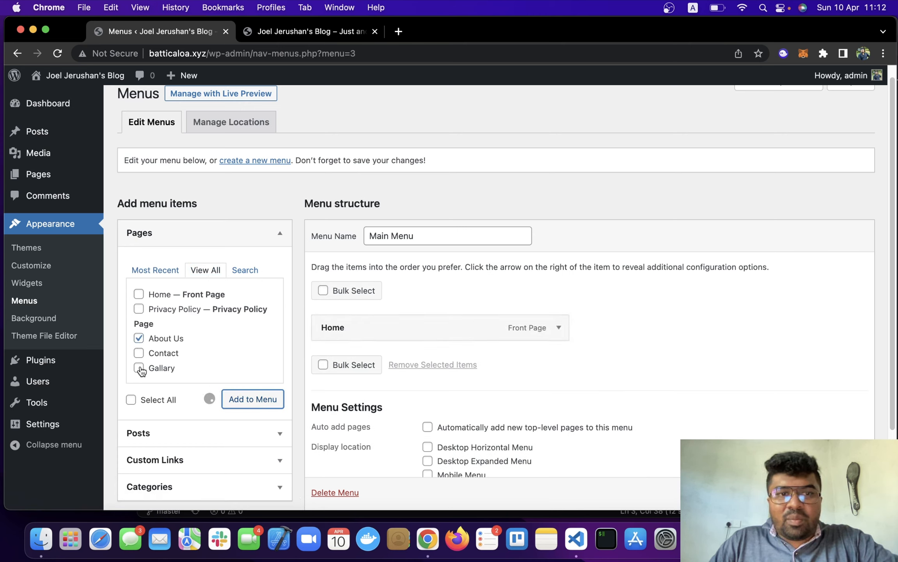
left_click(139, 367)
left_click(242, 401)
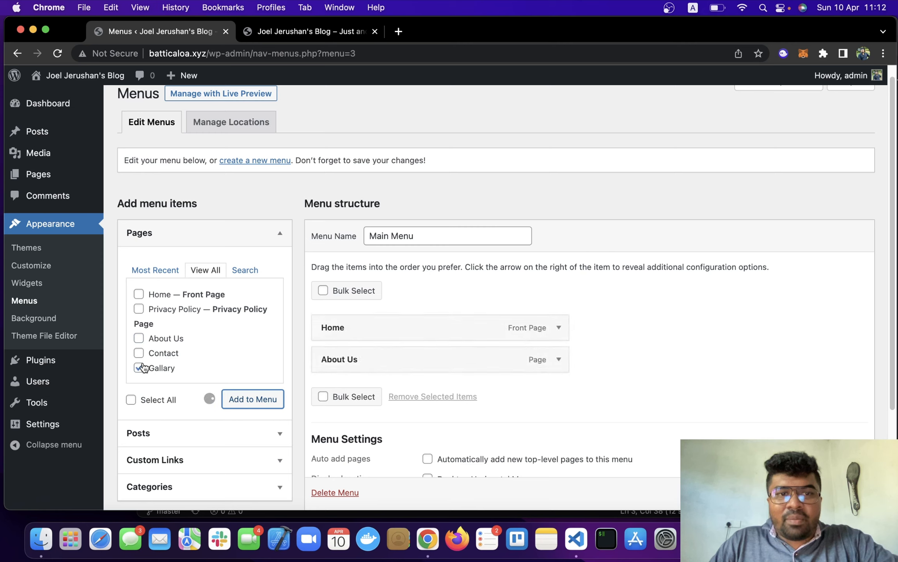
left_click(139, 352)
left_click(240, 400)
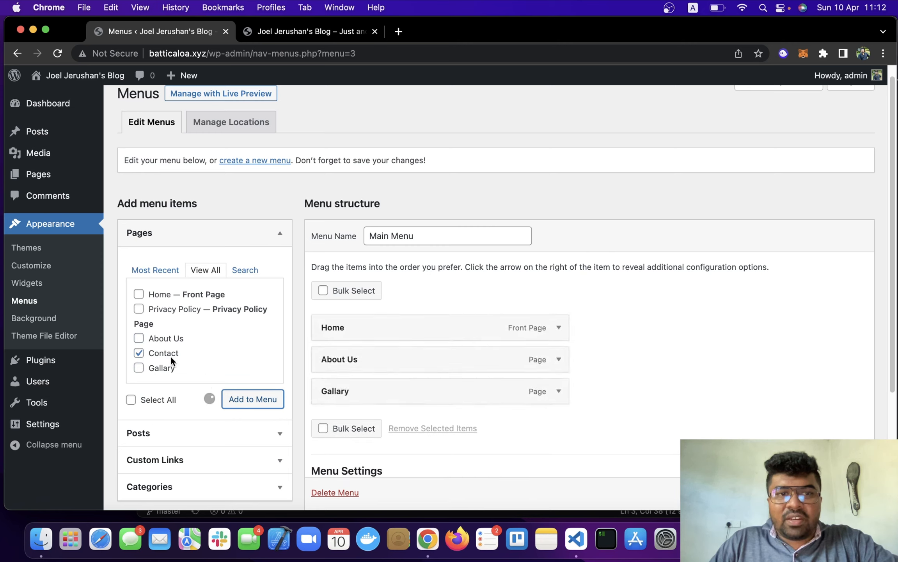
left_click(139, 309)
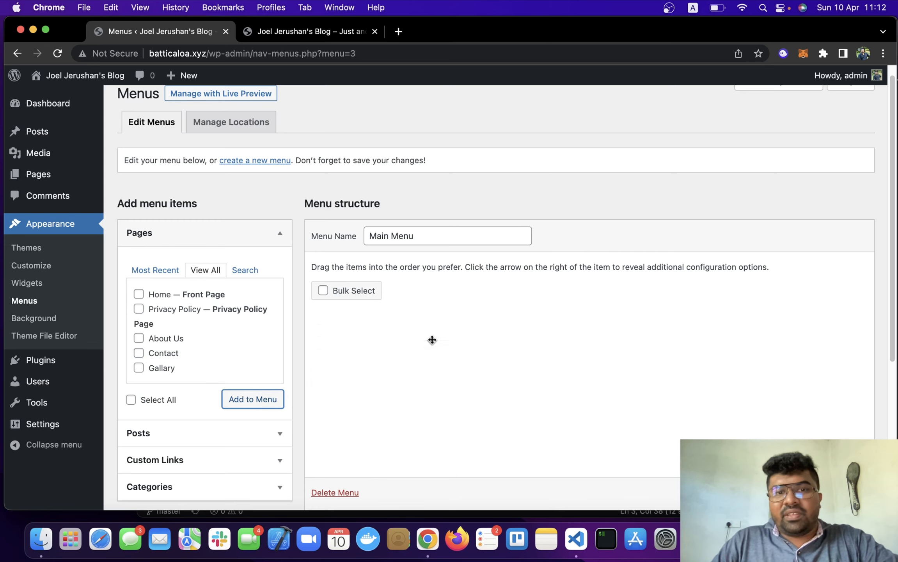
- Save Main Menu with its added page items
scroll(668, 341, "down", 3)
scroll(838, 489, "down", 2)
left_click(838, 492)
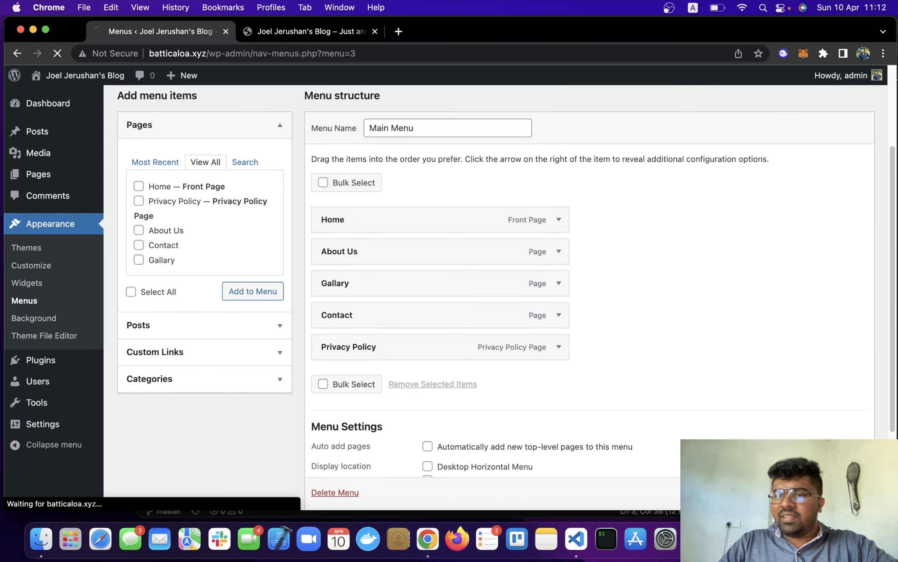
- Reload the live site's homepage to check the order of the header navigation links
left_click(298, 32)
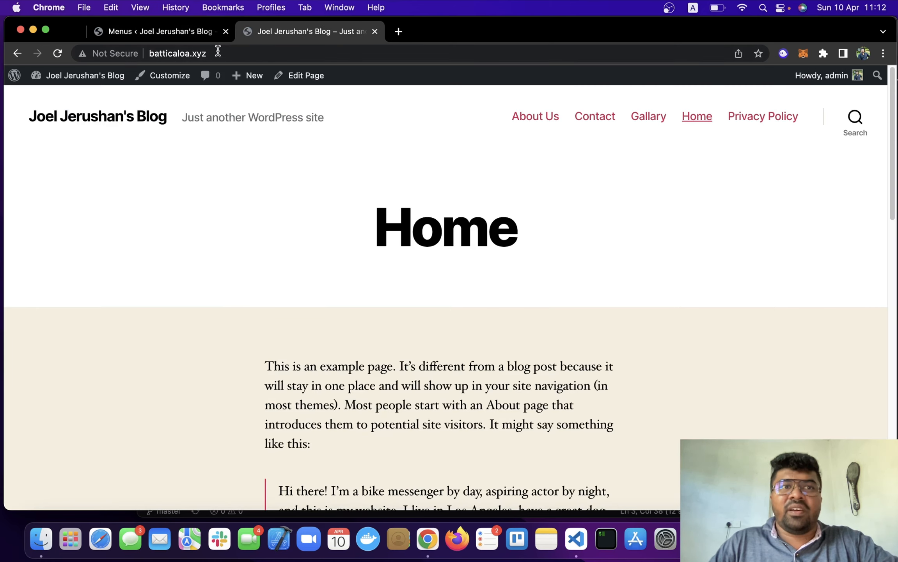
key("super+r")
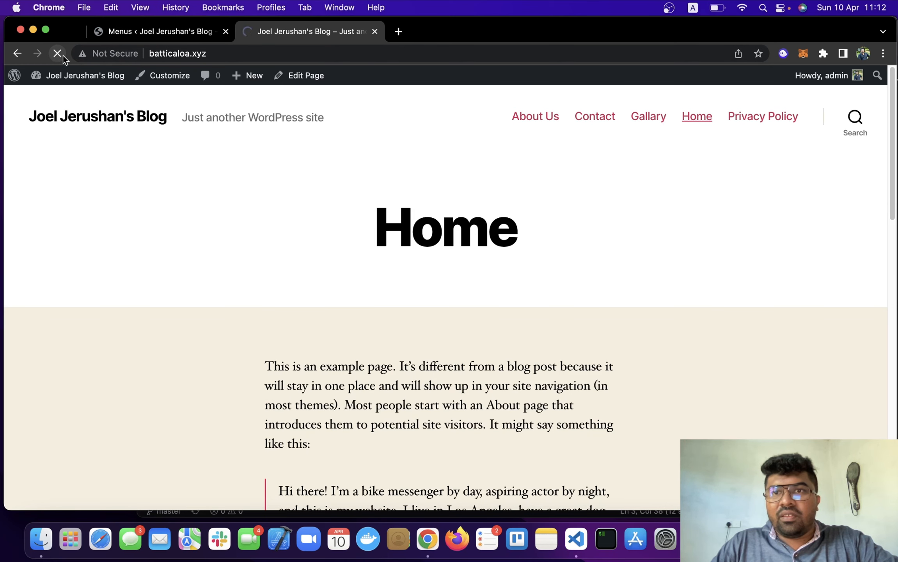
key("super+r")
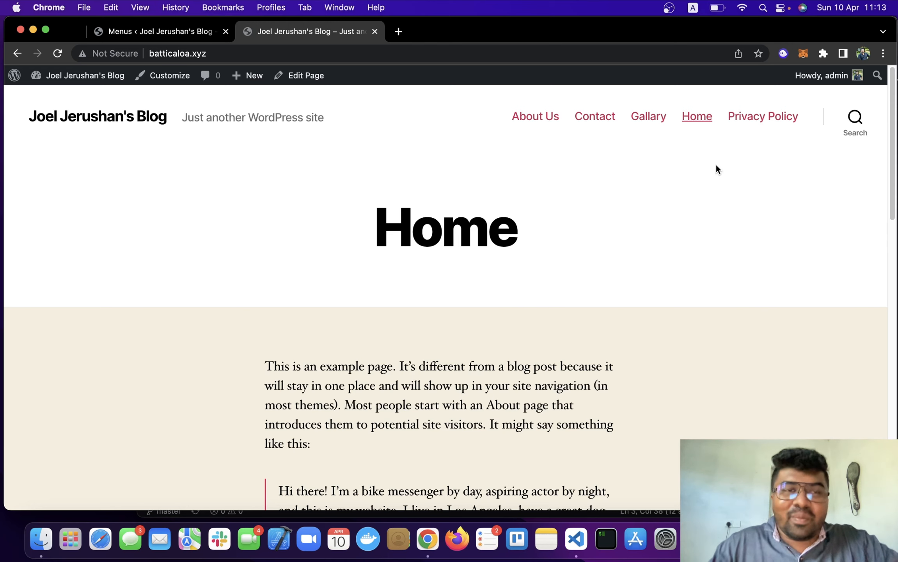
- Set Main Menu's display location to Desktop Horizontal Menu only in its menu settings
left_click(120, 30)
scroll(465, 271, "down", 1)
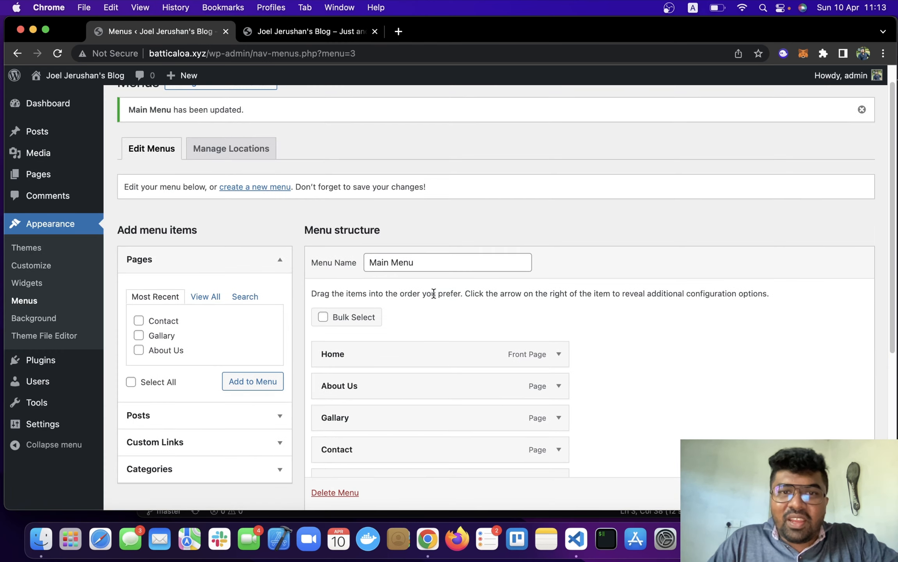
scroll(453, 276, "down", 6)
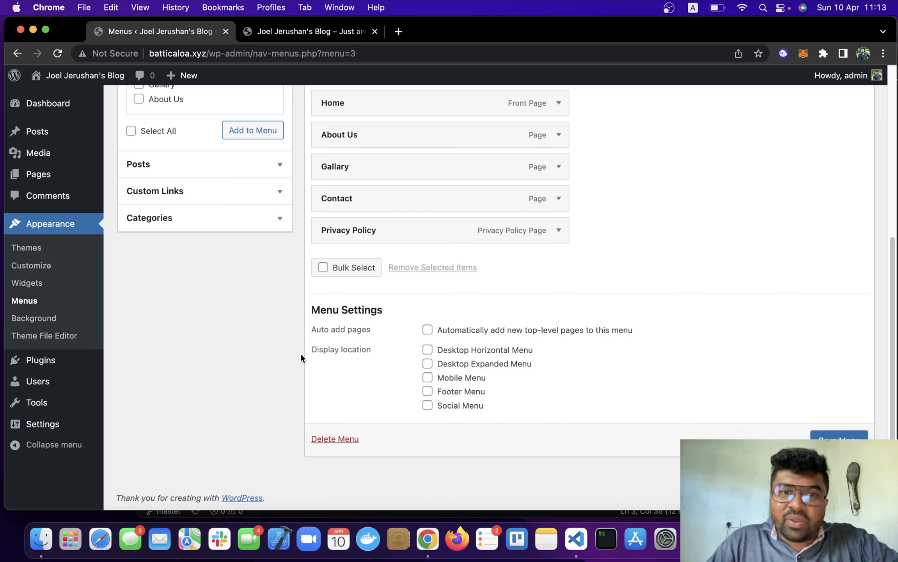
left_click_drag(311, 349, 368, 348)
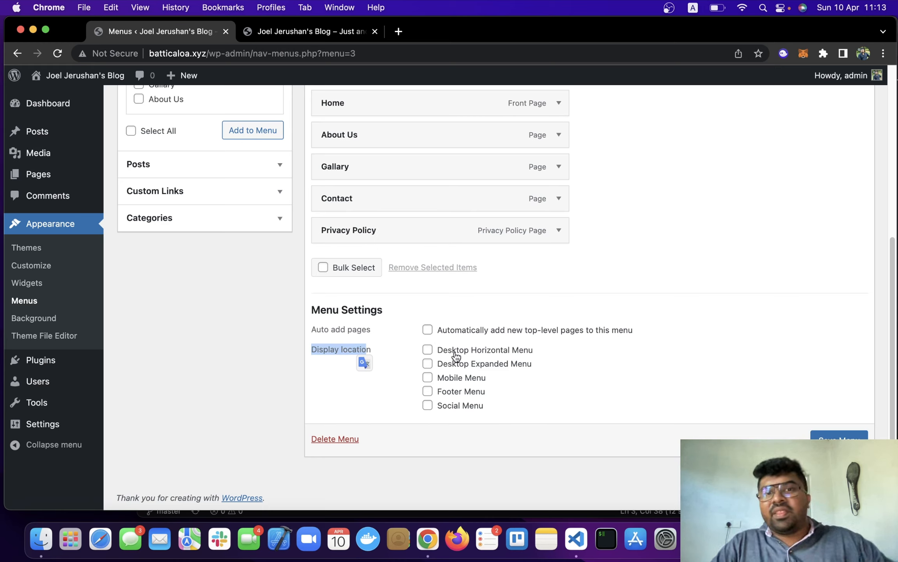
left_click(428, 351)
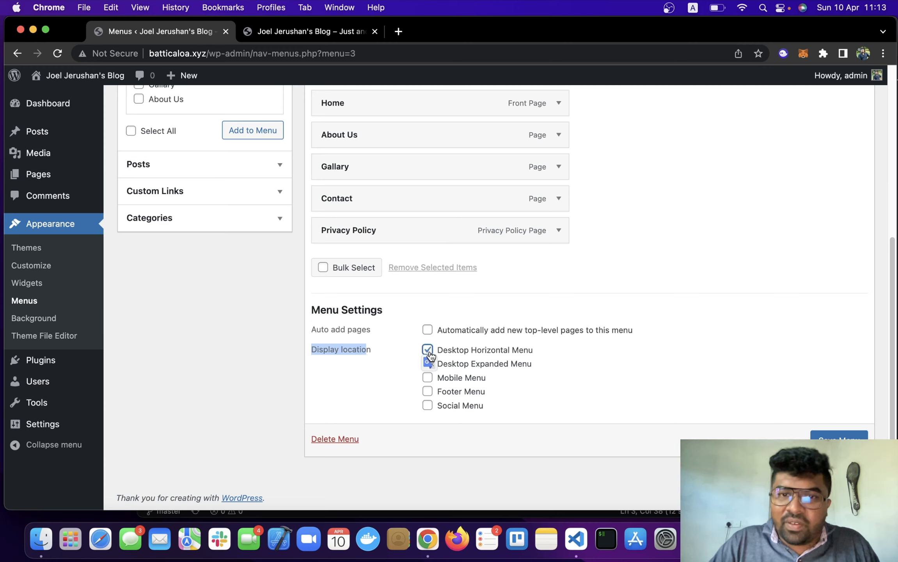
left_click(608, 369)
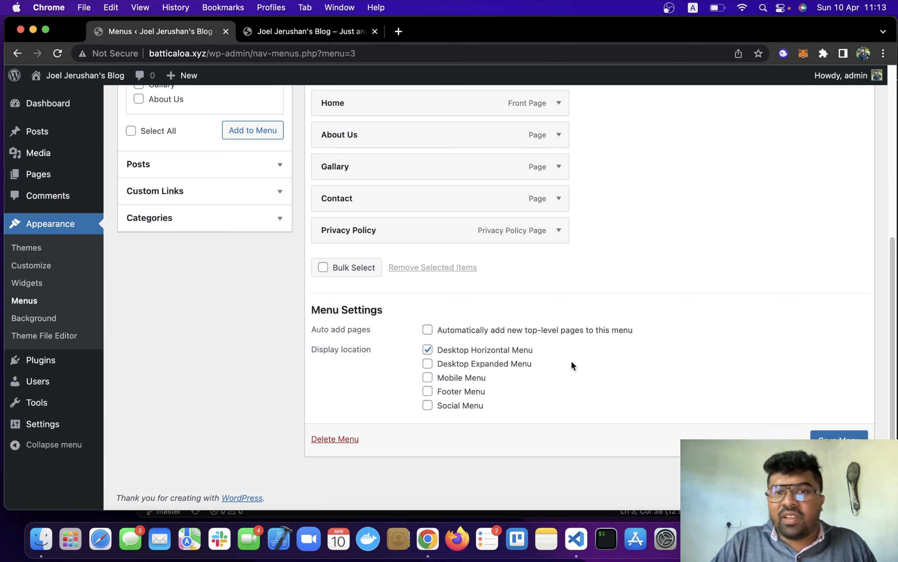
left_click(428, 364)
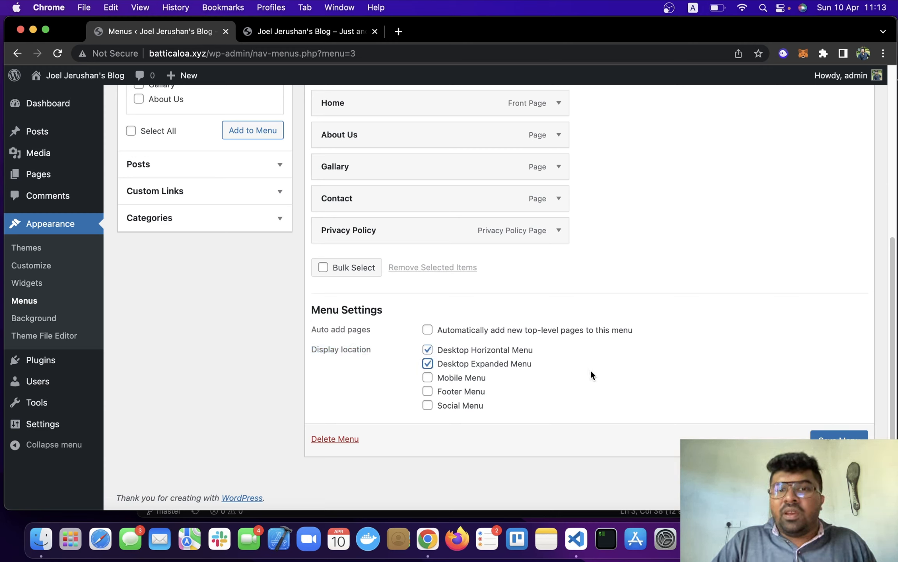
left_click(495, 367)
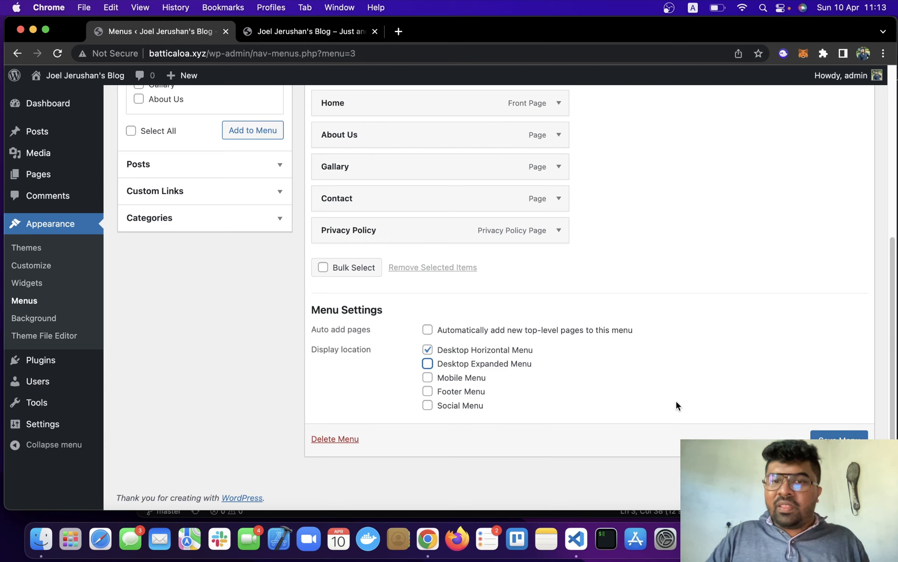
left_click(454, 350)
left_click(457, 351)
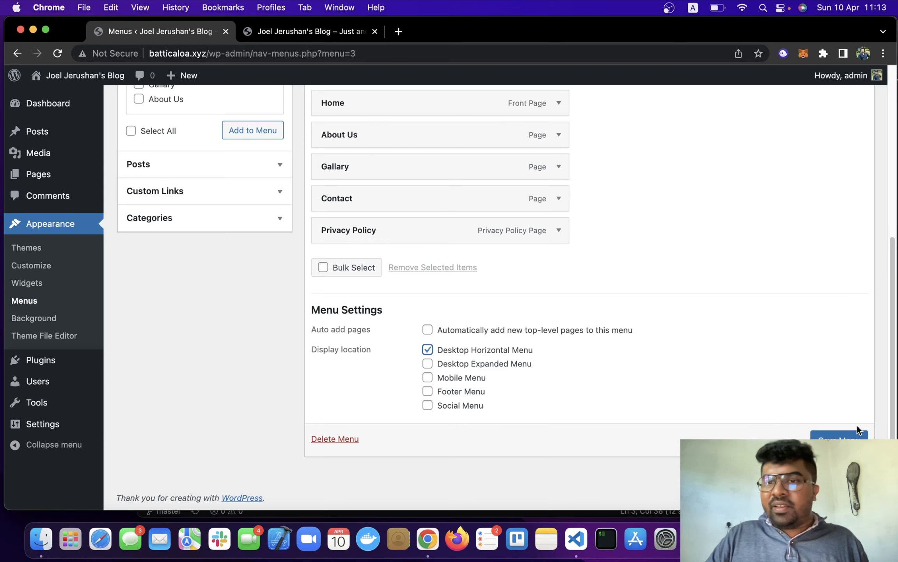
- Save Main Menu with its new display location and reload the live homepage to check the header link order
left_click(858, 433)
left_click(298, 32)
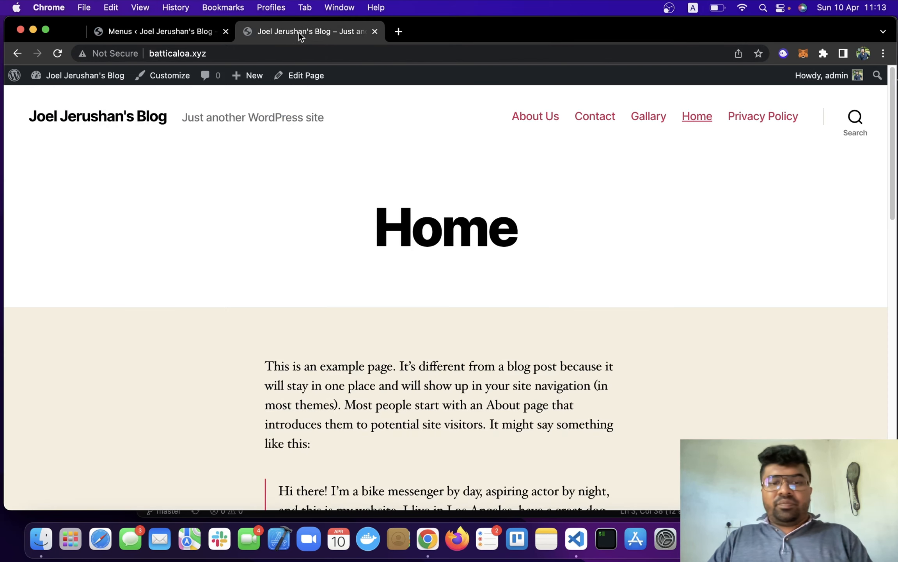
key("cmd+r")
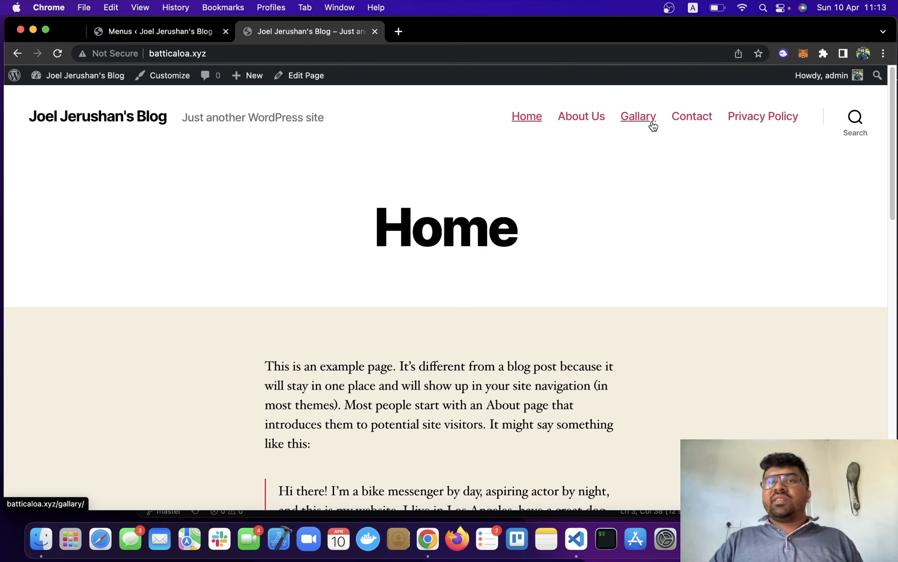
- Unassign Main Menu from the Desktop Horizontal Menu location, save it, and reload the live homepage to compare the header
left_click(140, 32)
scroll(392, 331, "down", 7)
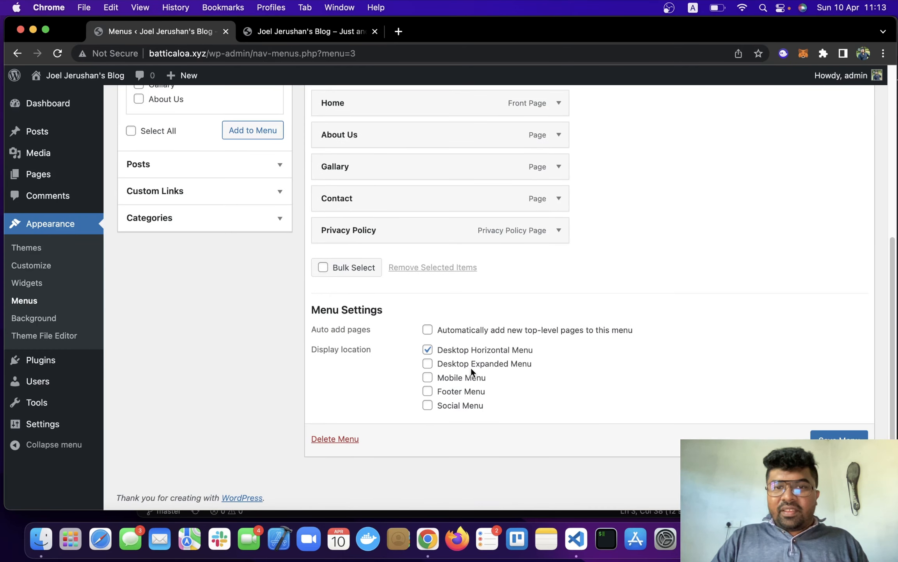
left_click(474, 354)
left_click(839, 434)
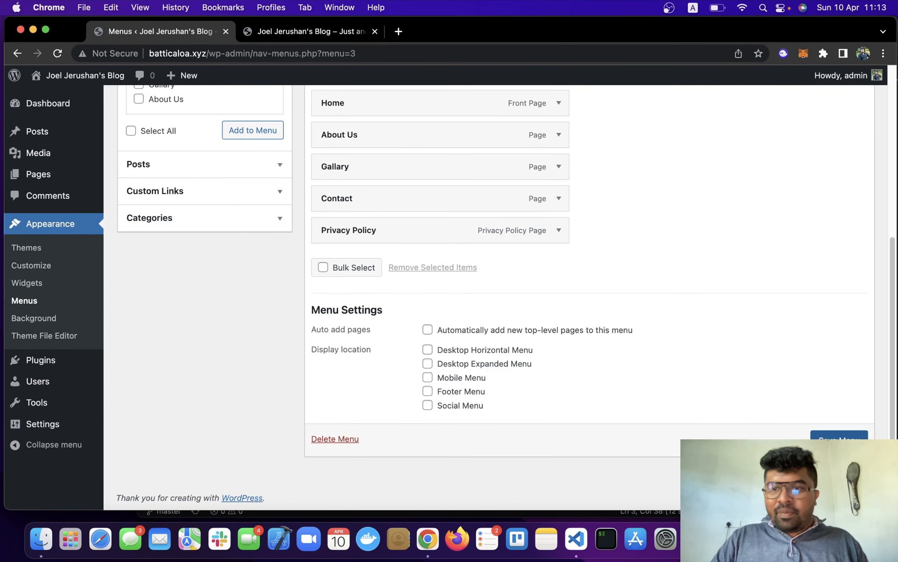
left_click(279, 36)
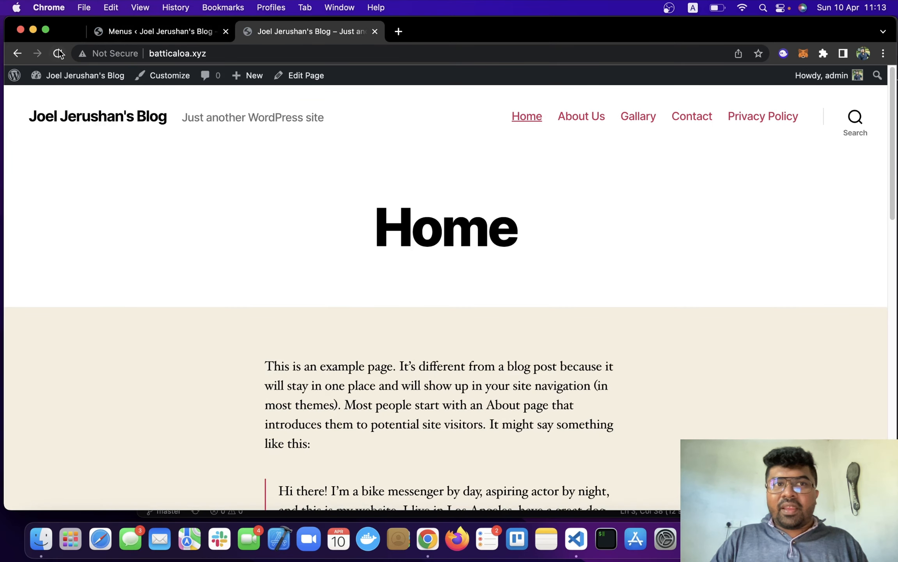
key("super+r")
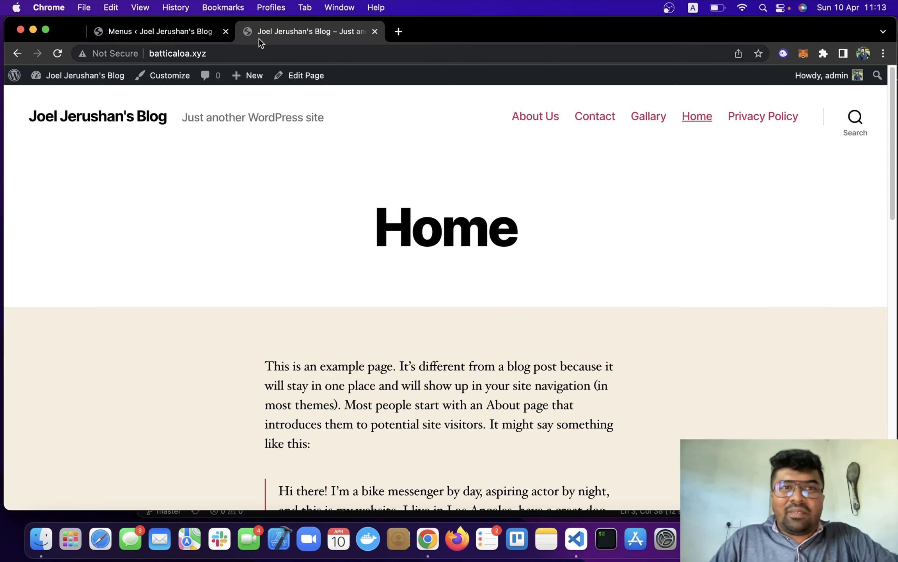
- Assign Main Menu to the Desktop Horizontal Menu location again, save it, and reload the live homepage
left_click(154, 29)
scroll(469, 267, "down", 5)
scroll(470, 273, "down", 1)
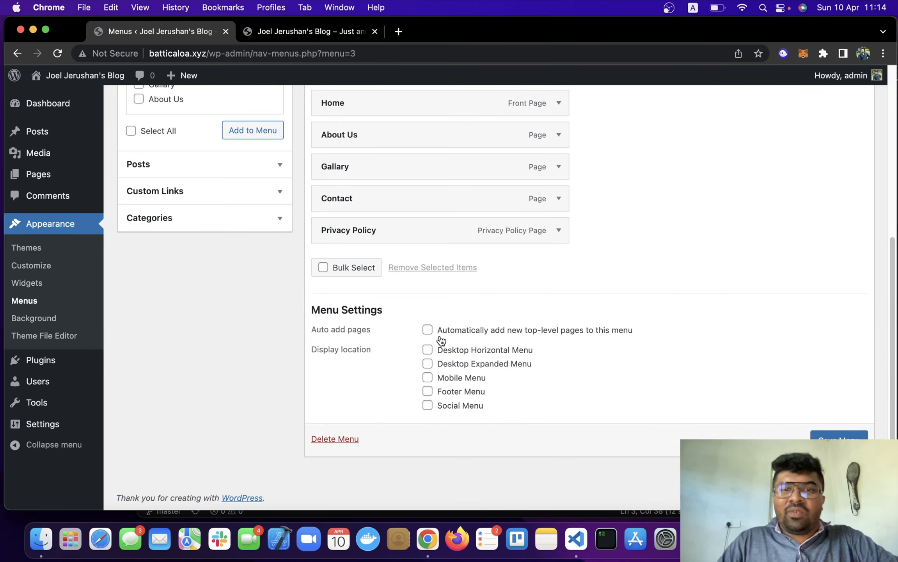
left_click(440, 353)
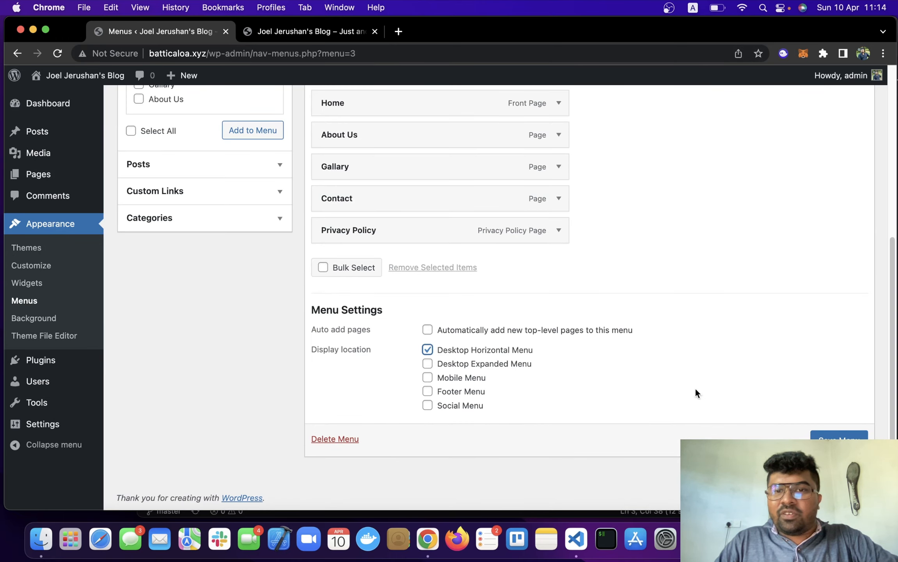
left_click(833, 437)
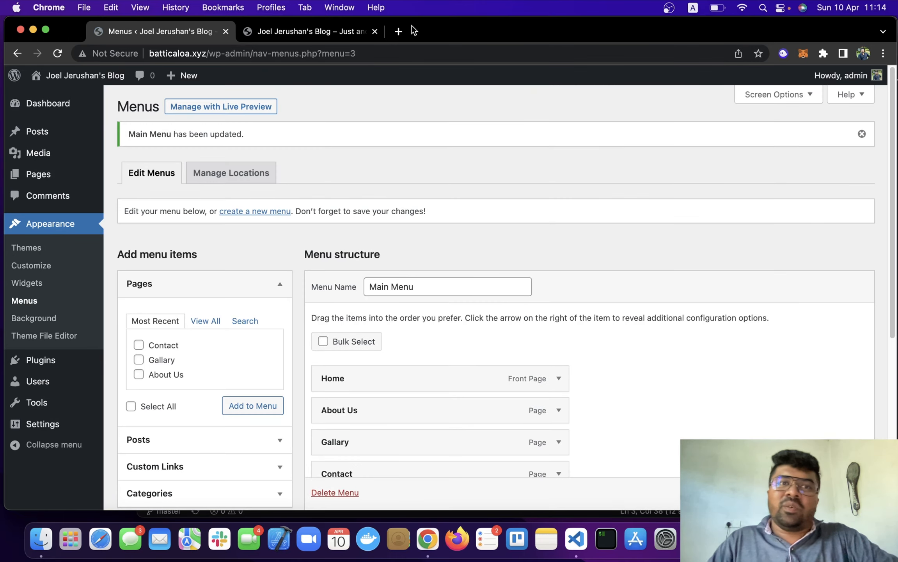
left_click(338, 37)
key("super+r")
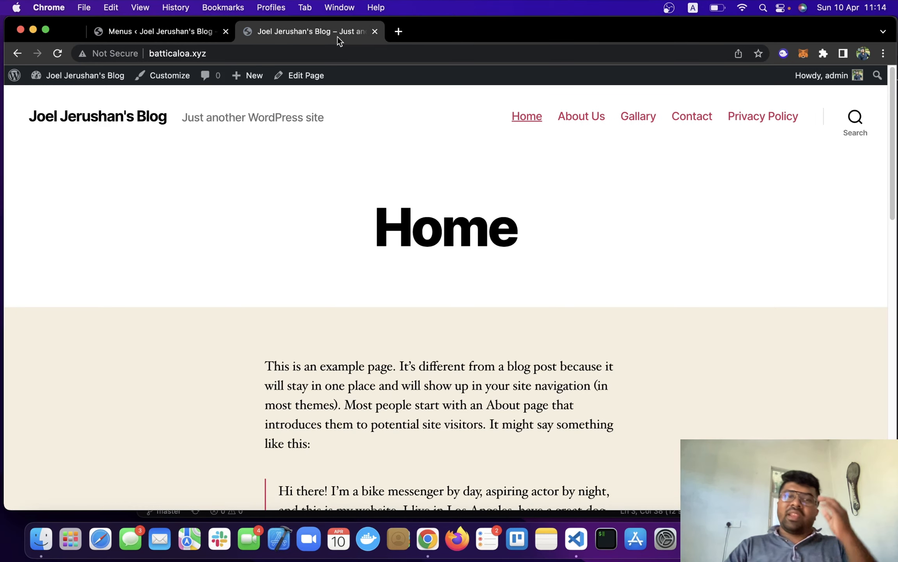
- Test the header links by opening About Us, Gallary, Contact, Privacy Policy and Home in turn
left_click(566, 123)
left_click(640, 119)
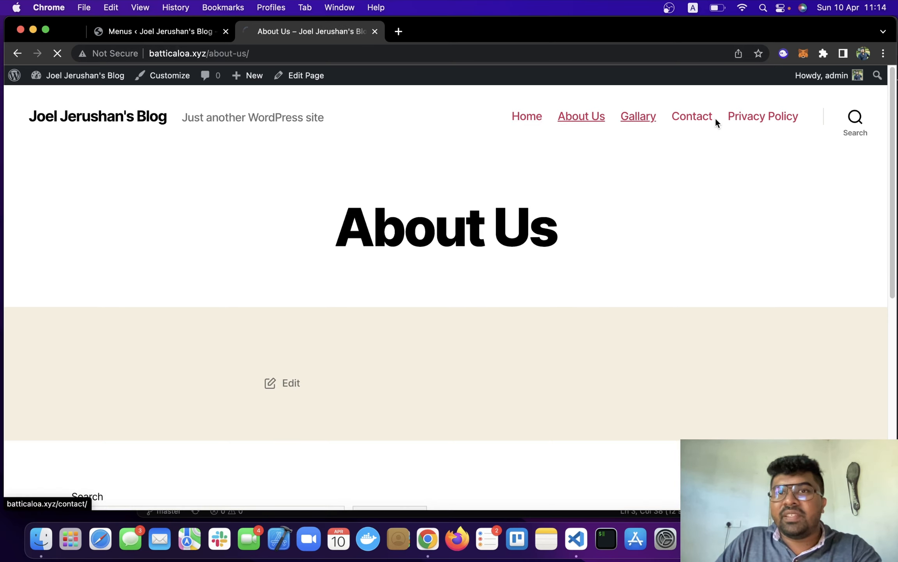
left_click(692, 118)
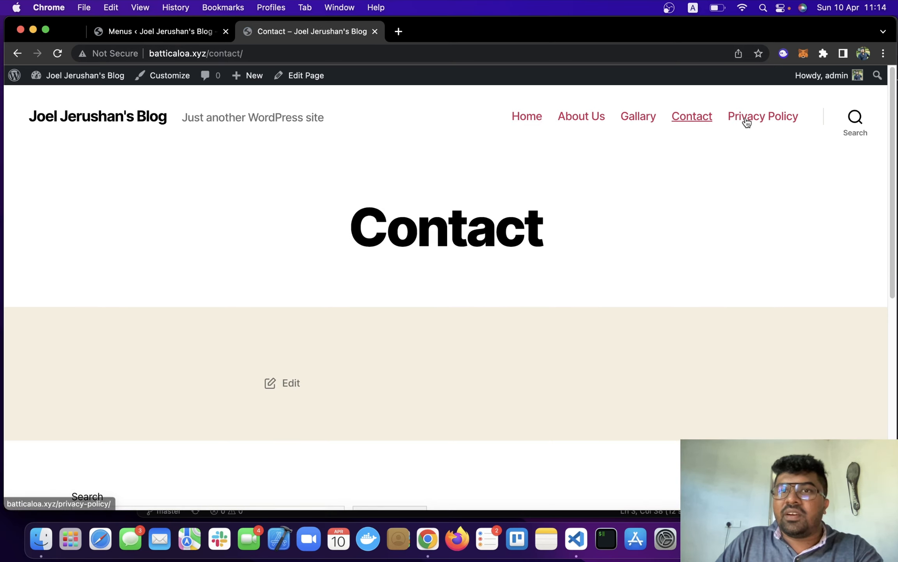
left_click(756, 121)
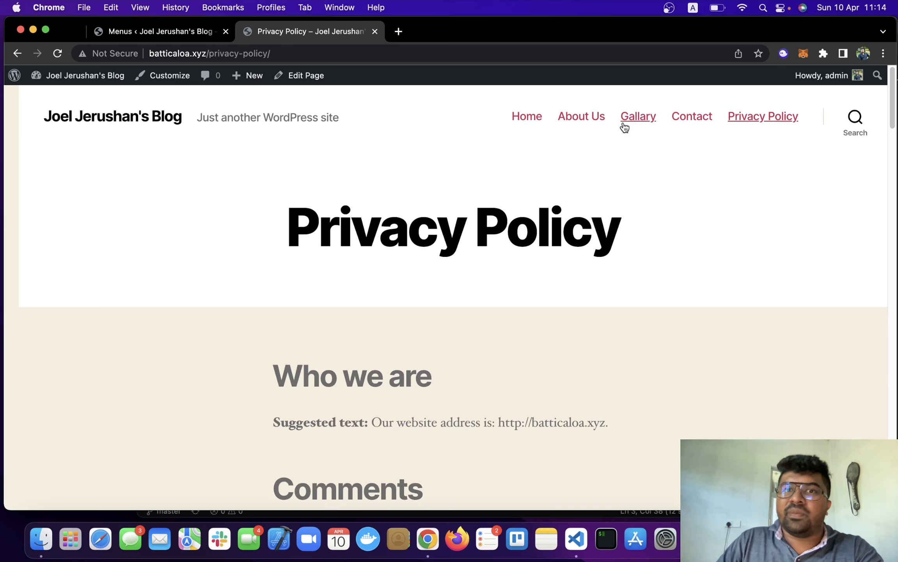
left_click(527, 117)
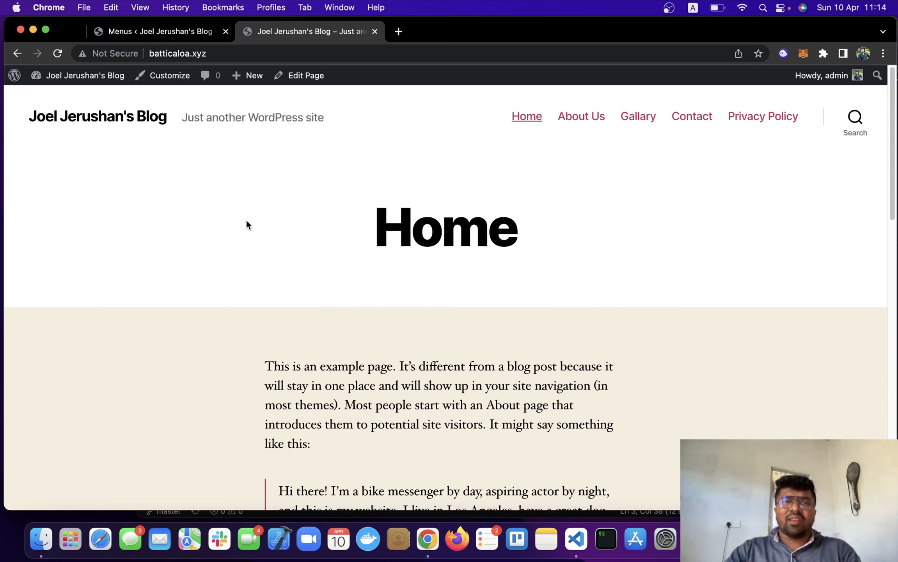
- Examine the tagline text beside the site title in the homepage header
left_click_drag(183, 114, 328, 120)
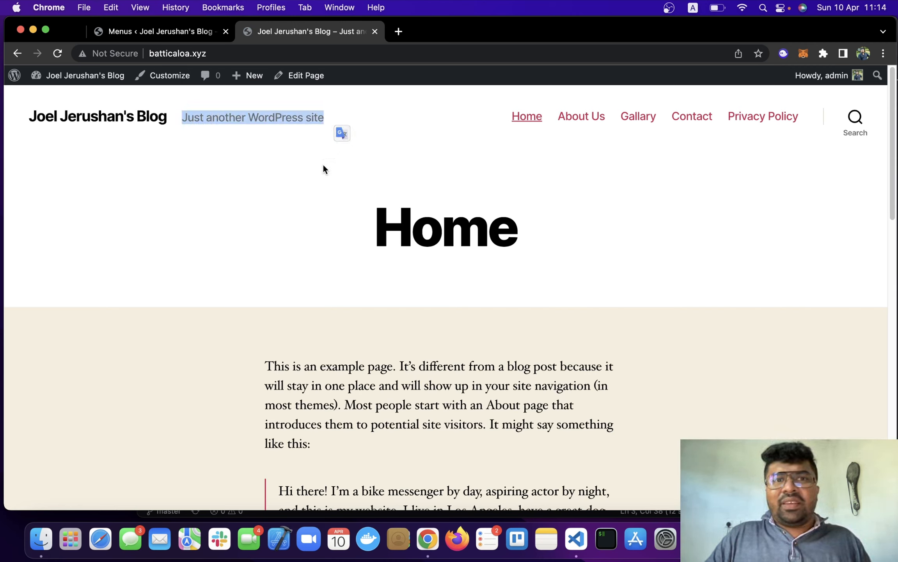
left_click_drag(183, 119, 283, 118)
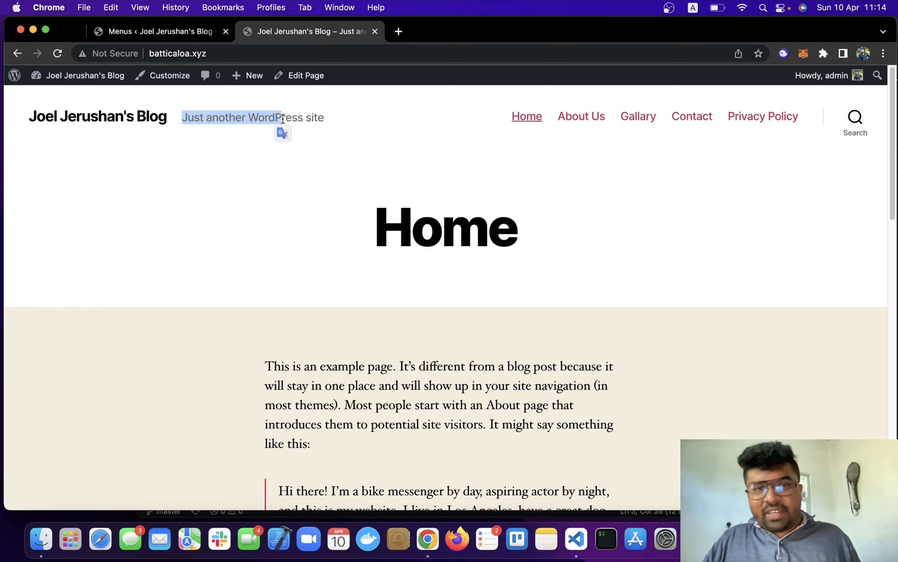
left_click(231, 106)
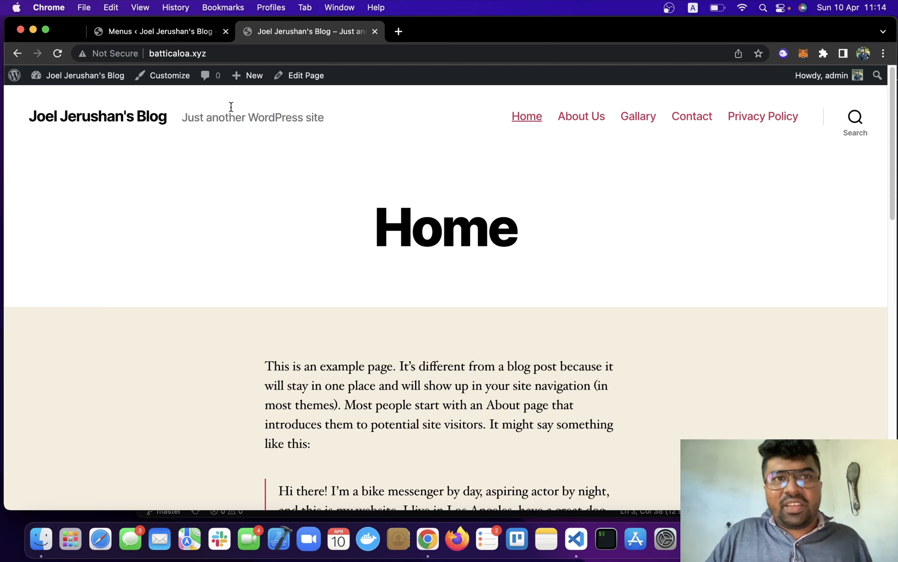
- Clear the site's Tagline in the General Settings and save the changes
left_click(146, 31)
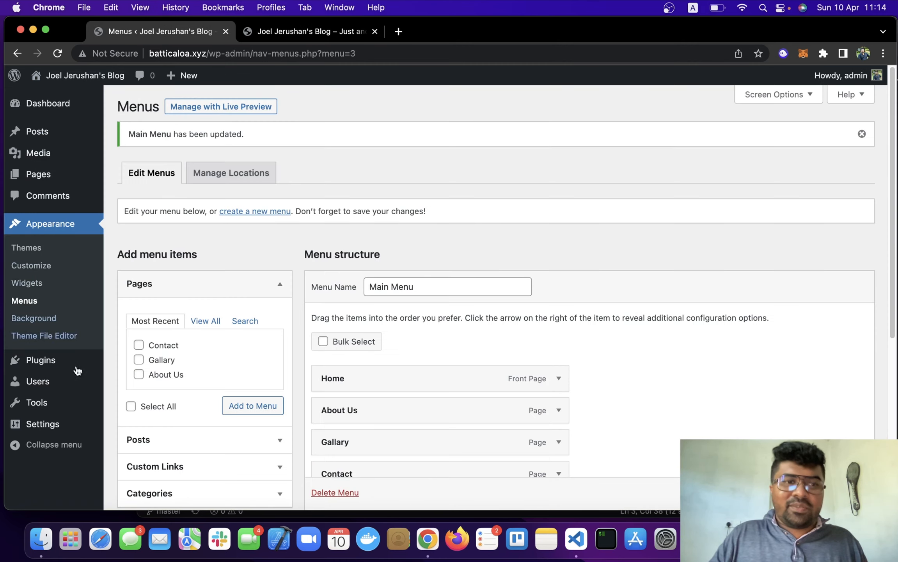
mouse_move(43, 424)
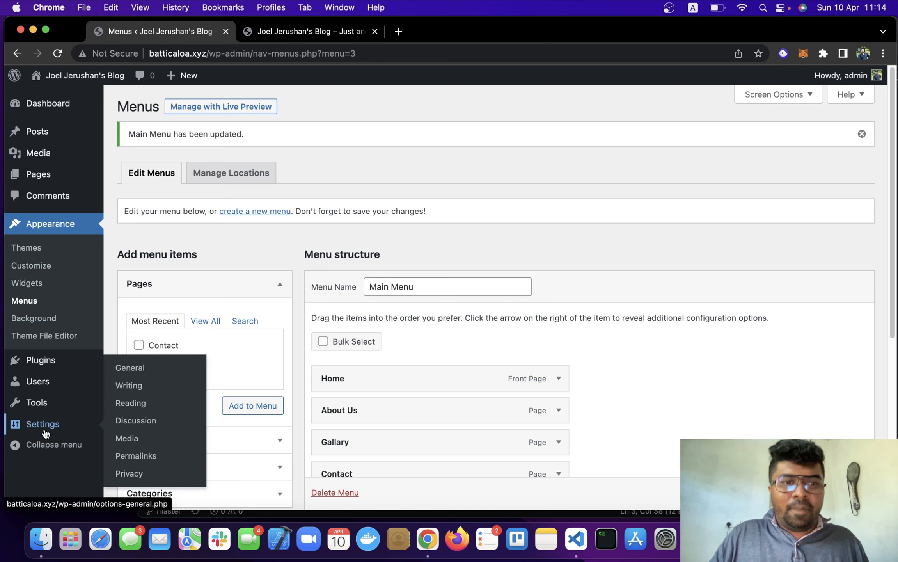
left_click(171, 371)
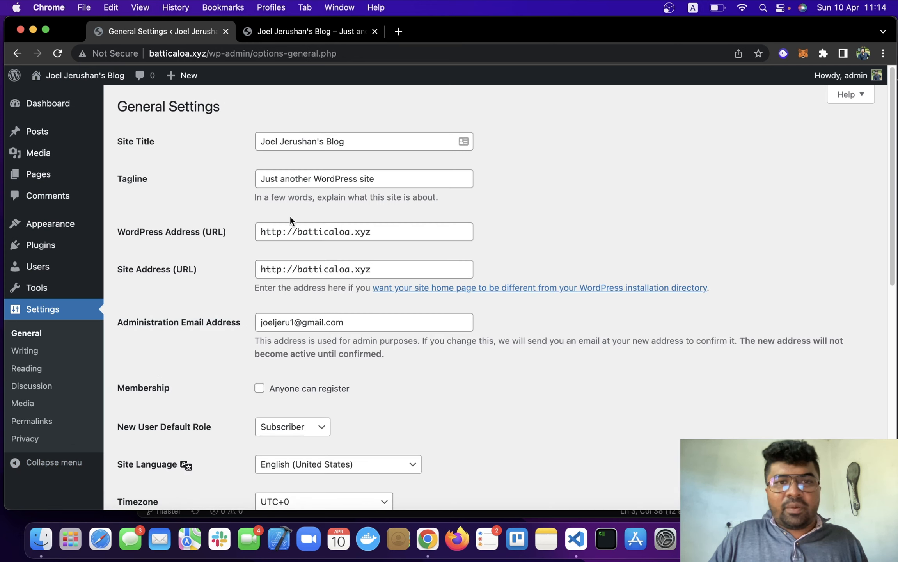
double_click(281, 180)
key("super+a")
key("BackSpace")
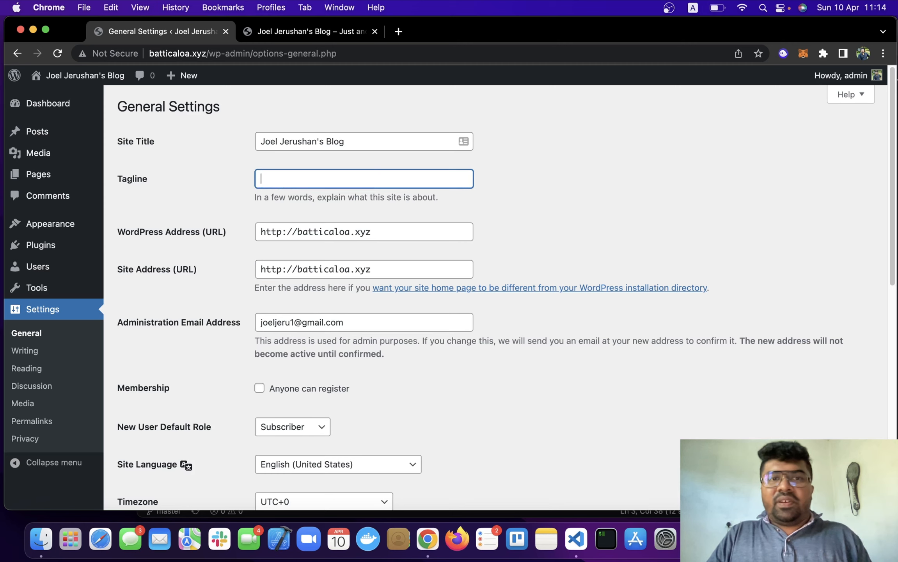
left_click(198, 190)
scroll(265, 296, "down", 4)
scroll(265, 296, "down", 9)
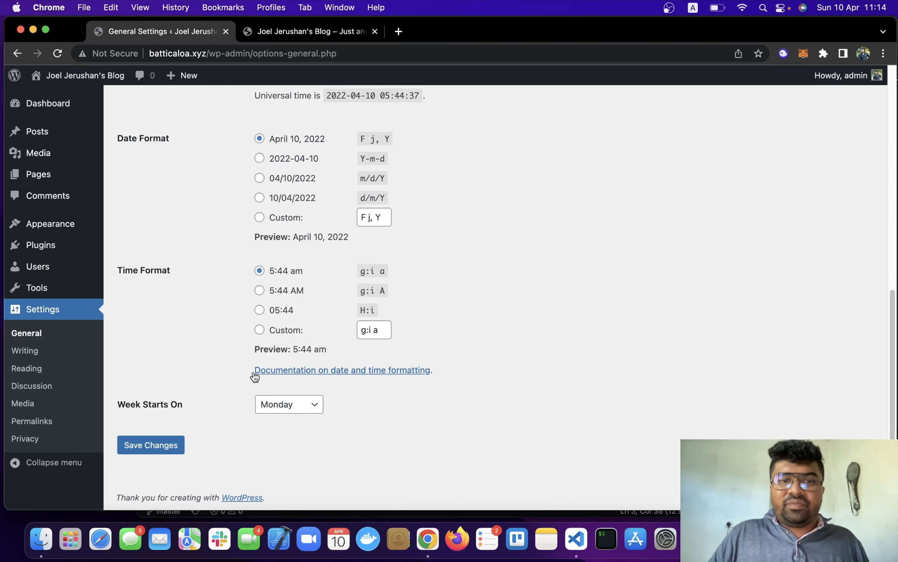
left_click(150, 445)
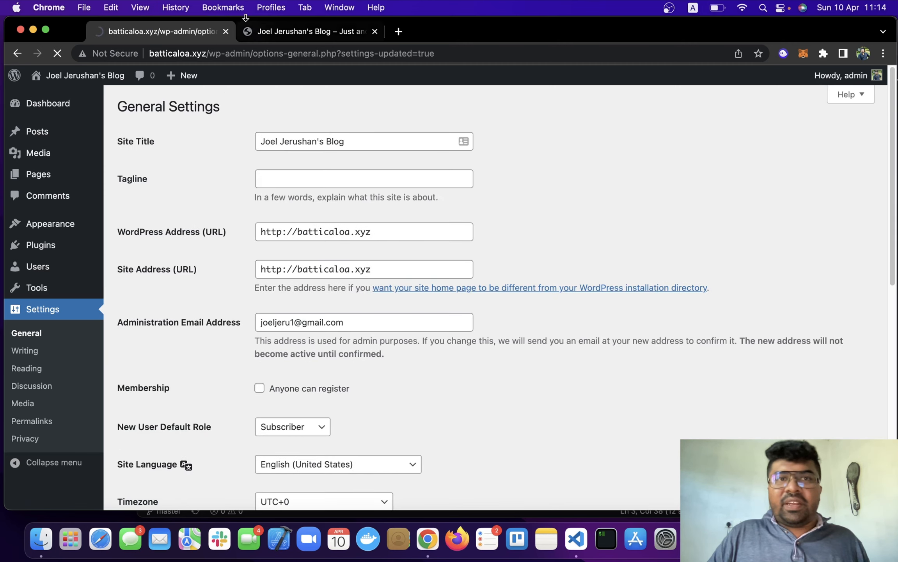
- Reload the live homepage and compare its header with the site title and tagline in General Settings
left_click(270, 32)
key("super+r")
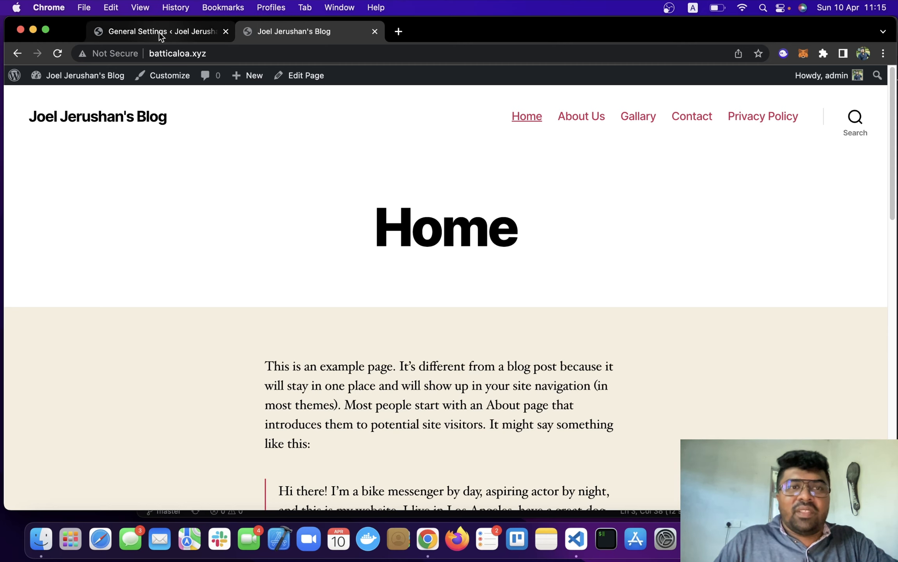
left_click(144, 33)
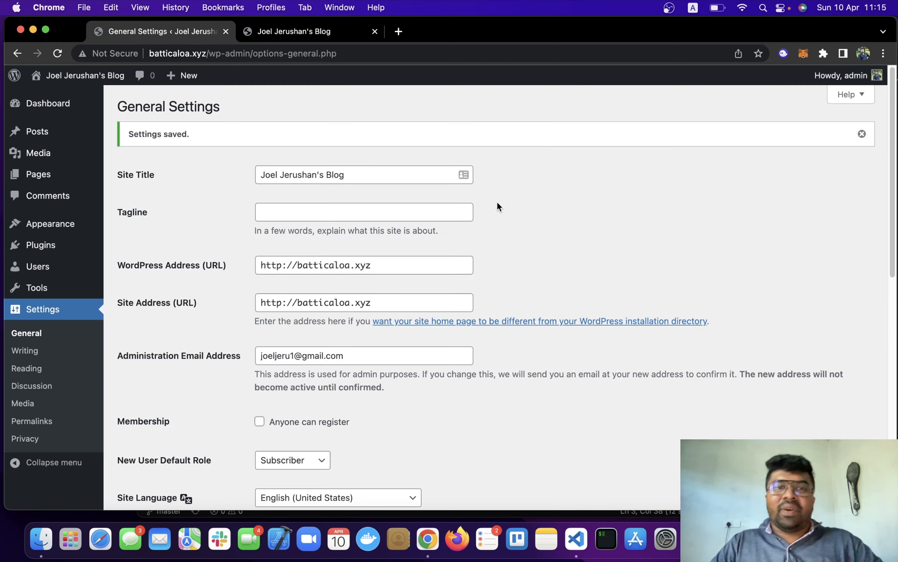
left_click(308, 36)
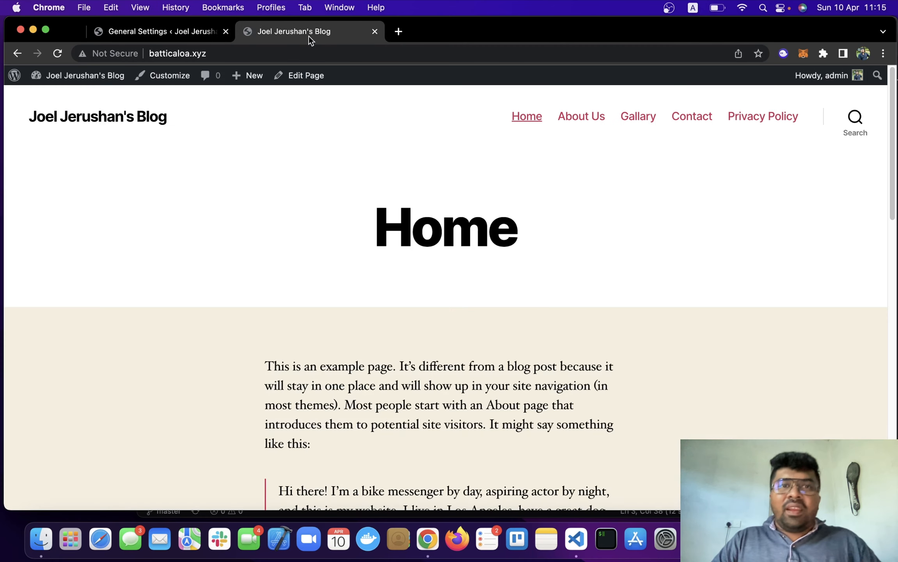
left_click(527, 124)
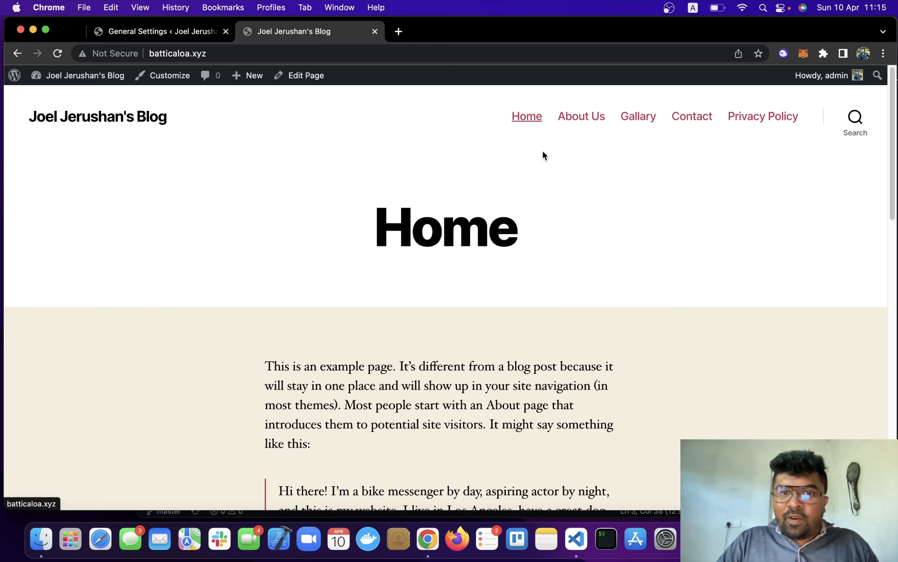
- Look over the live homepage's content and open its page editor in a separate browser tab placed before the live page
scroll(351, 331, "down", 10)
scroll(348, 355, "up", 10)
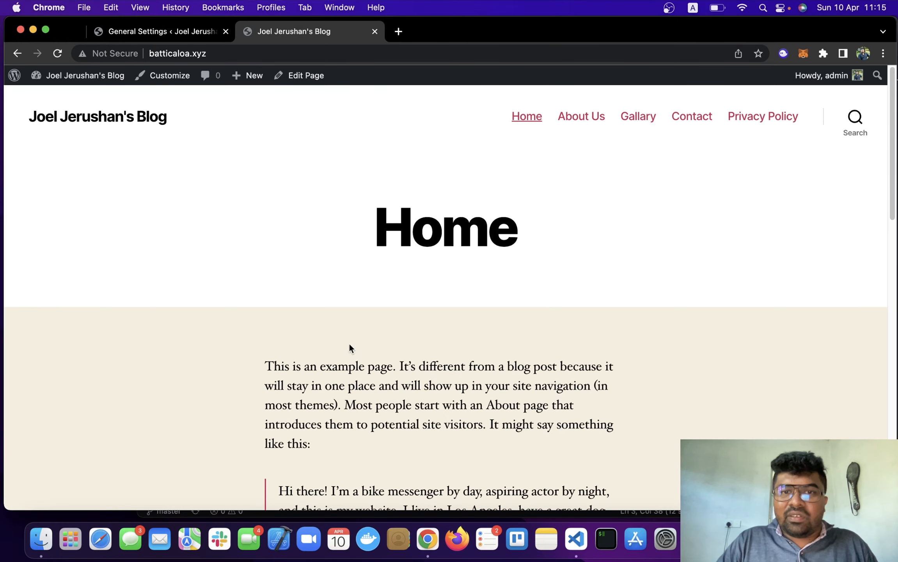
scroll(404, 274, "down", 15)
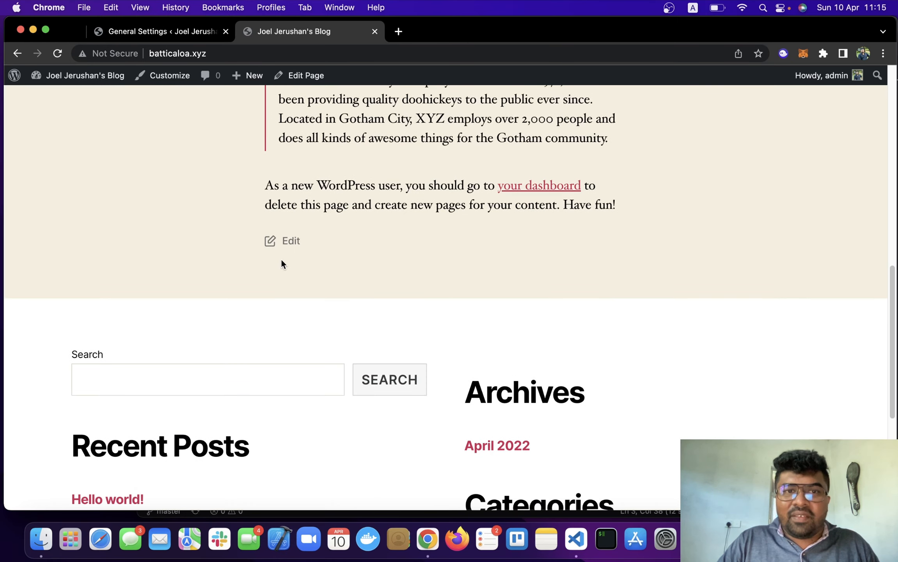
scroll(291, 240, "up", 15)
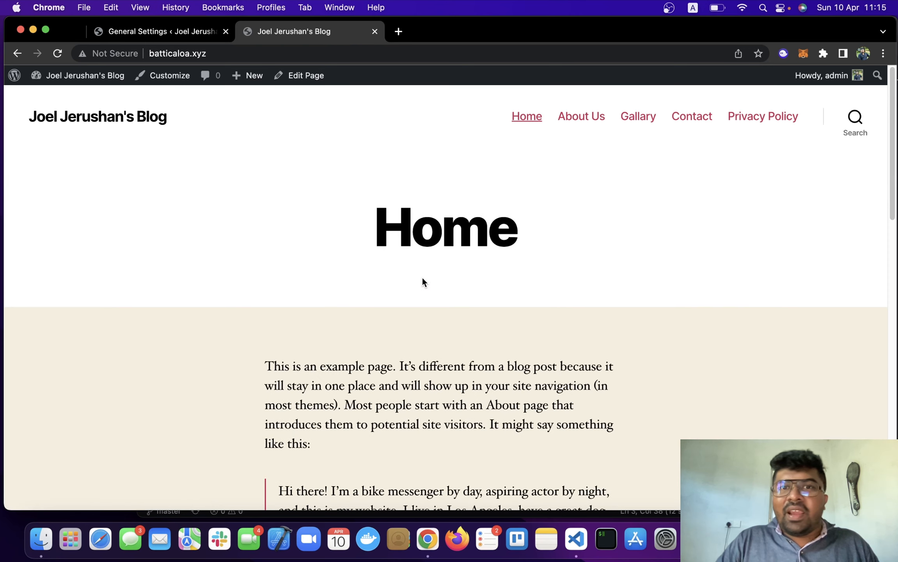
right_click(303, 77)
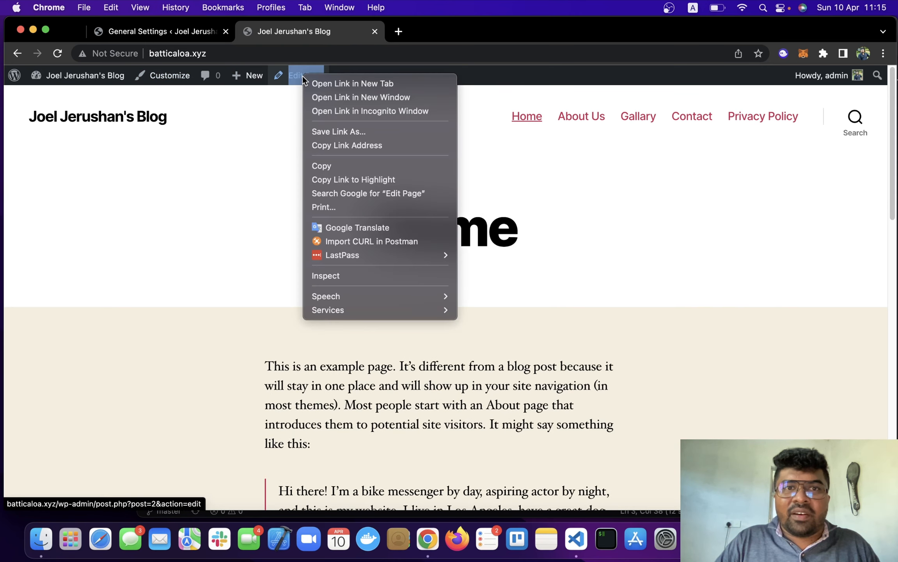
left_click(335, 83)
left_click_drag(459, 33, 291, 28)
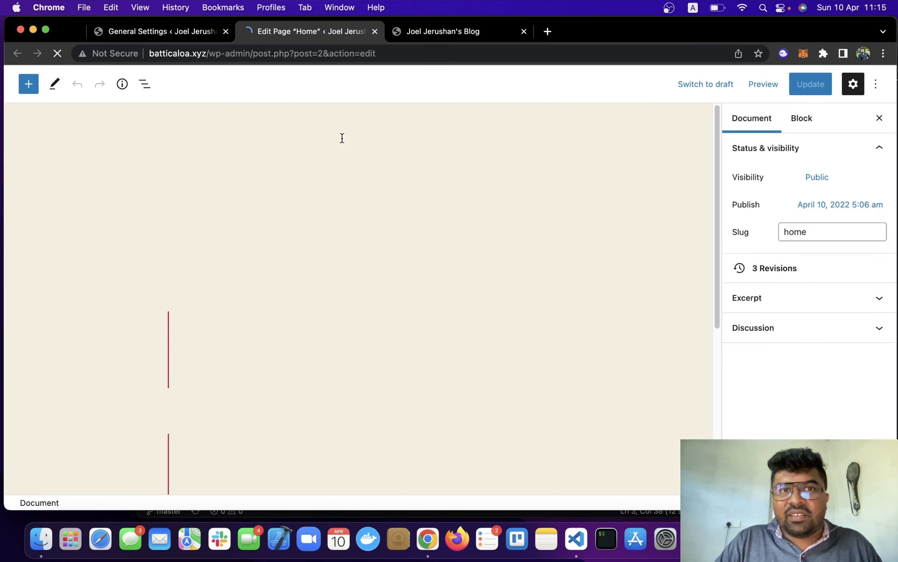
left_click(459, 34)
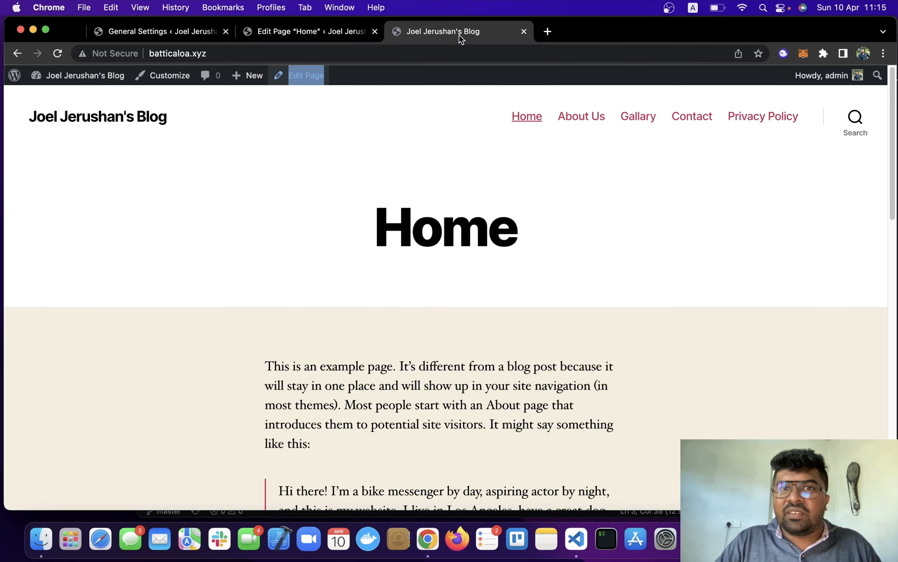
left_click(475, 245)
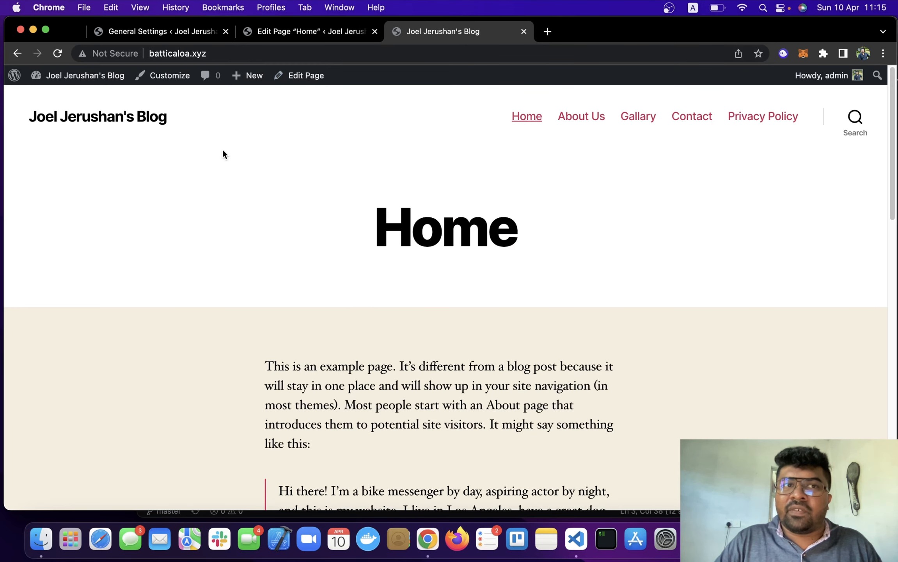
- Change the Home page's title to "Hello, Friends!" in the page editor
left_click(304, 32)
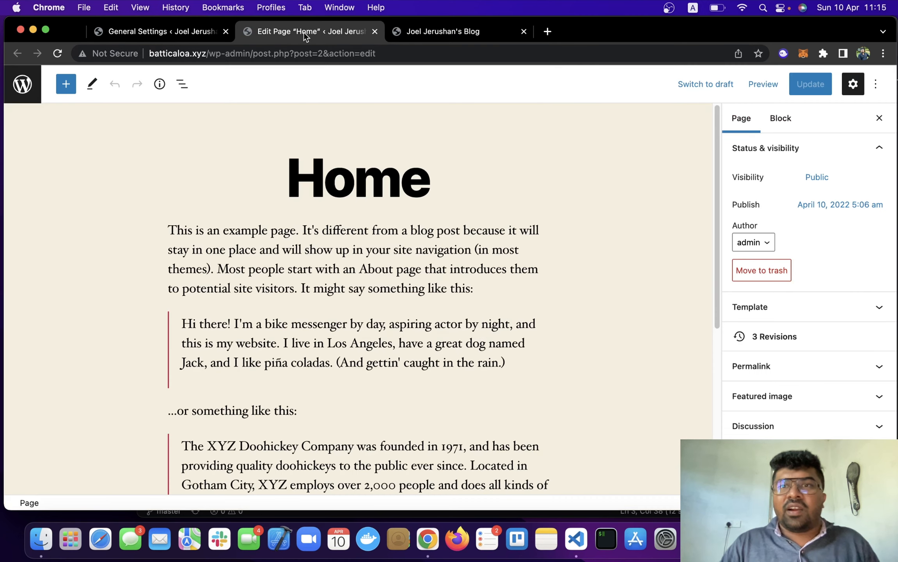
left_click(290, 182)
double_click(316, 182)
type("He")
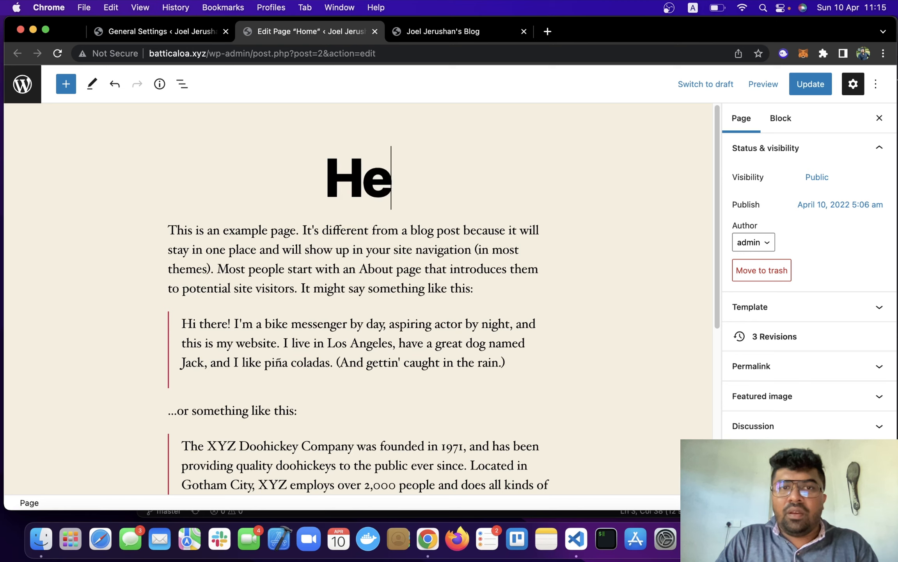
type("llo, Friends!")
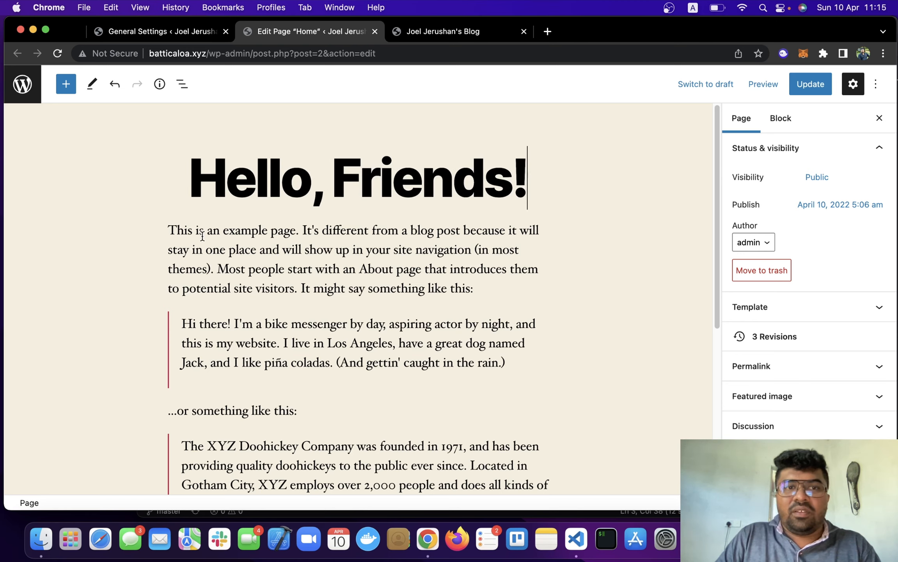
- Replace all example body text with the paragraph "This is my very first website," and update the page
left_click_drag(178, 232, 509, 292)
scroll(297, 285, "down", 7)
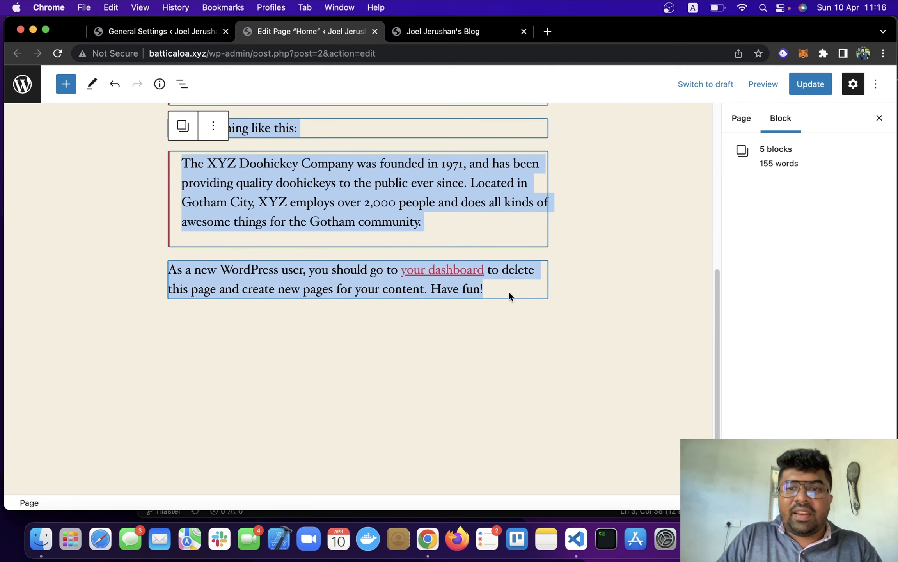
key("BackSpace")
type("This")
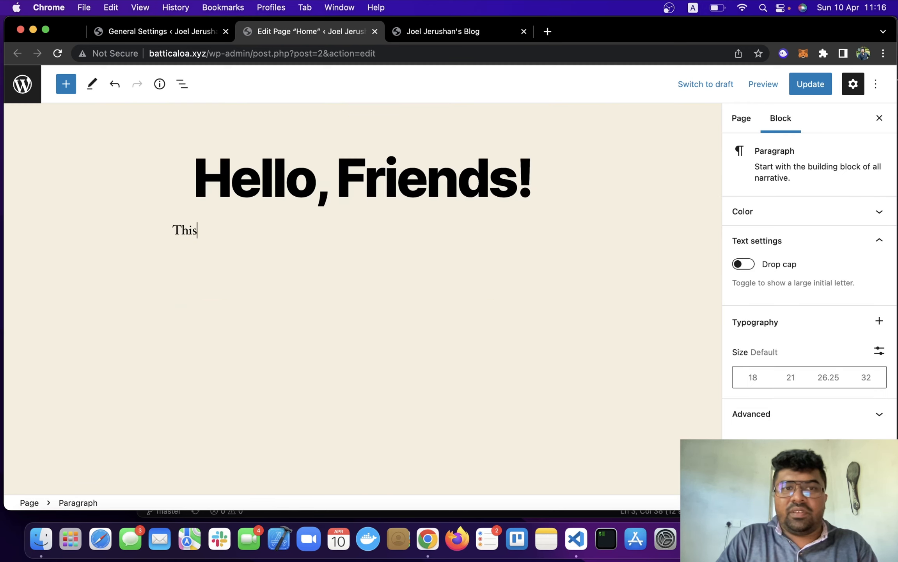
type(" is my very ")
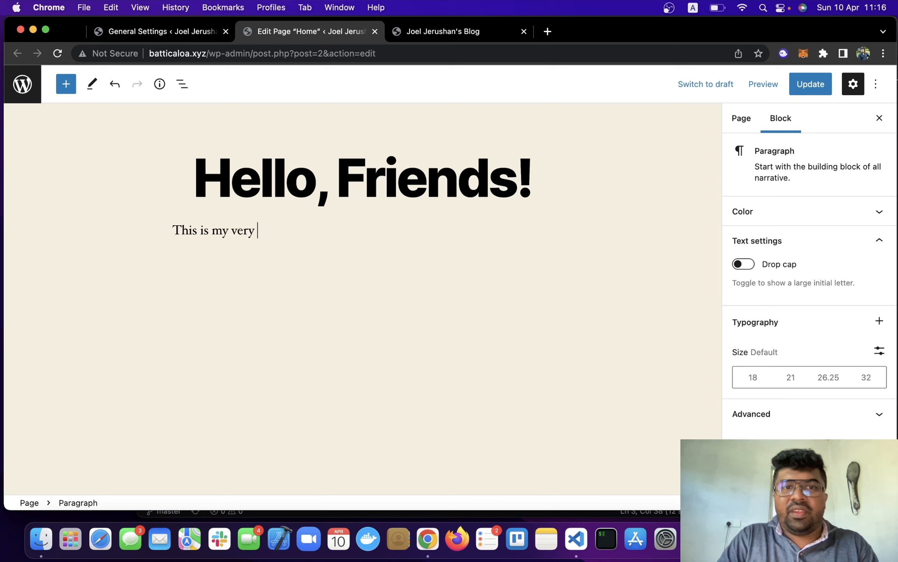
type("first website,")
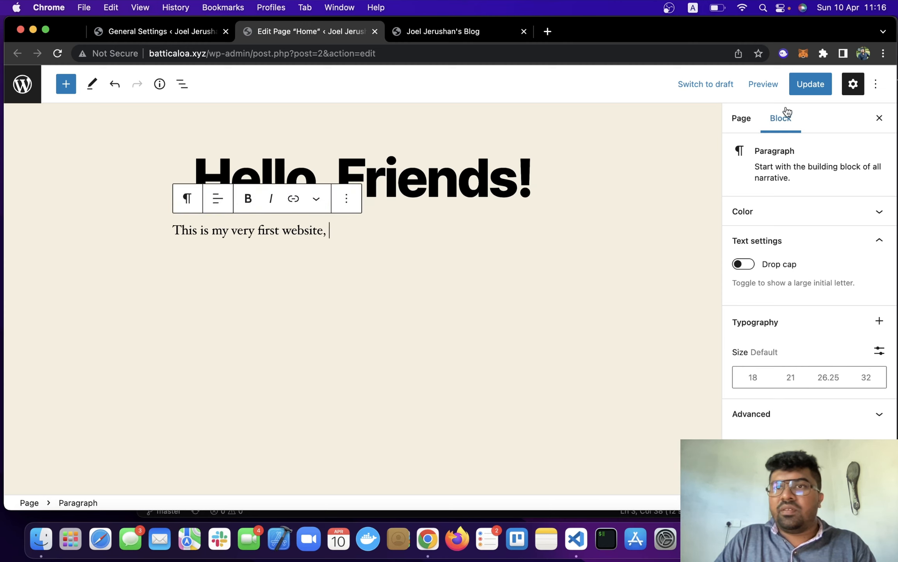
left_click(811, 85)
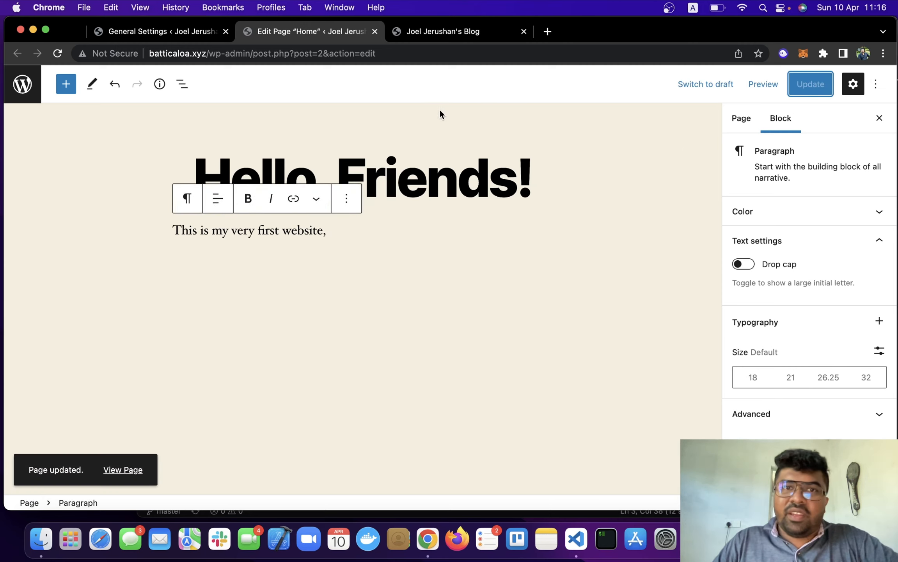
- Reload the live homepage and check its title and body text
left_click(441, 34)
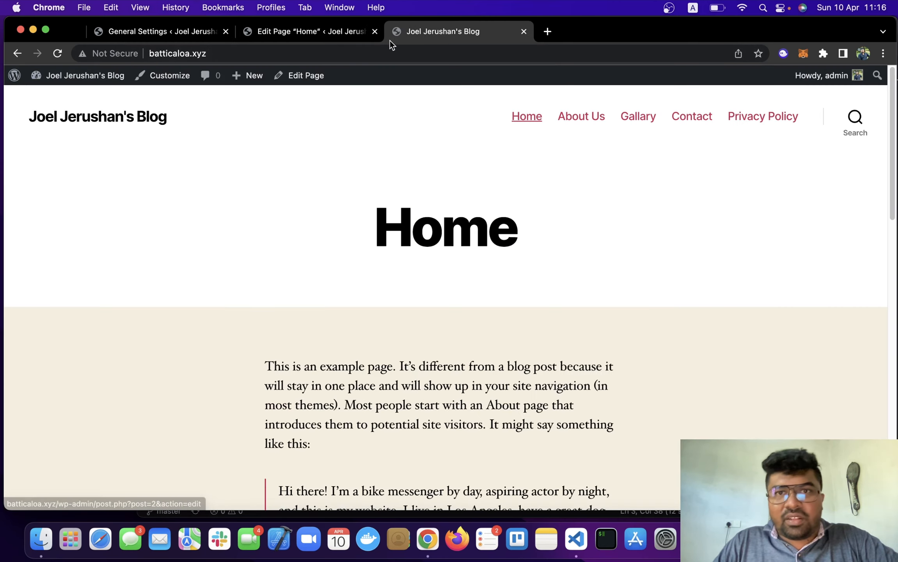
left_click(57, 54)
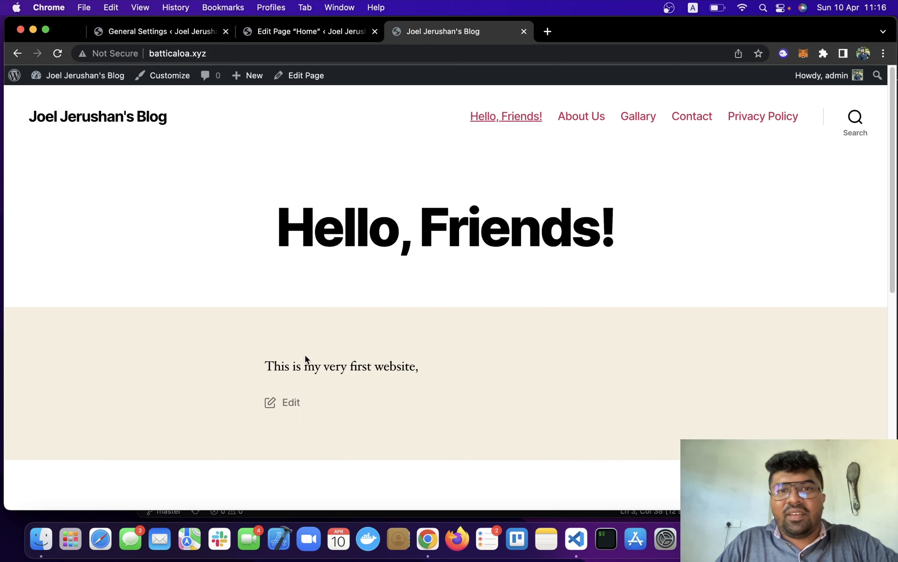
left_click_drag(266, 237, 612, 257)
left_click(284, 370)
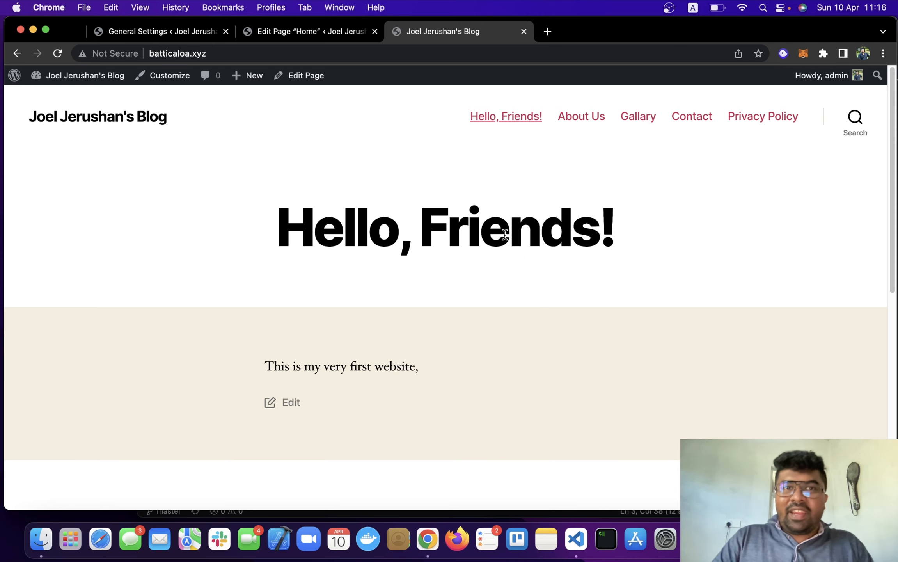
- Return to the homepage's editor with its body paragraph ready for further editing
left_click(304, 32)
left_click(313, 249)
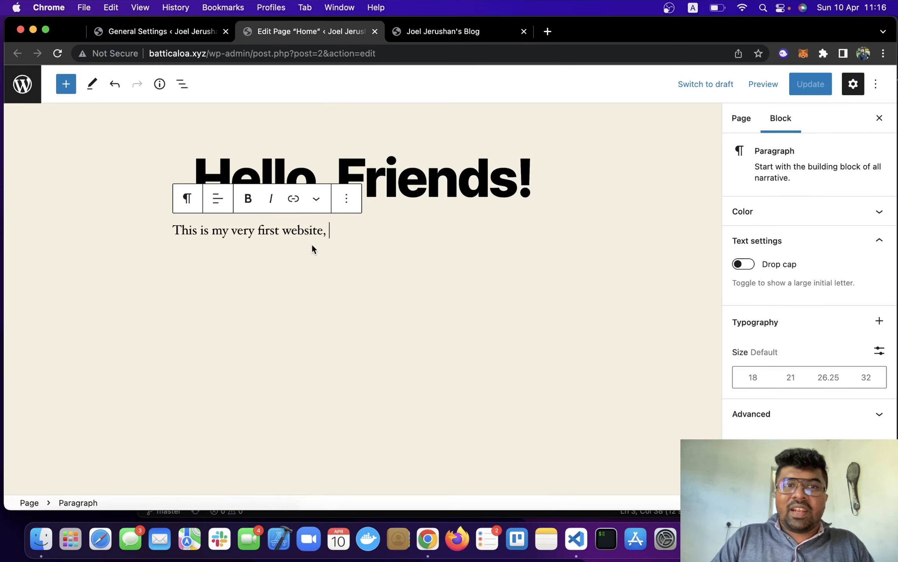